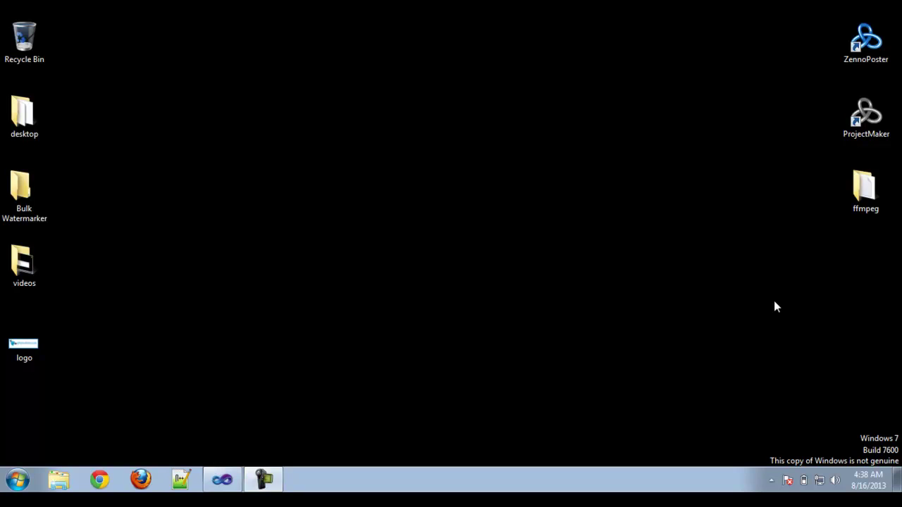
- Rename the Desktop 'Bulk Watermarker' folder to 'Bulk Watermarker 1.0 BETA'
left_click(20, 222)
key("F2")
key("End")
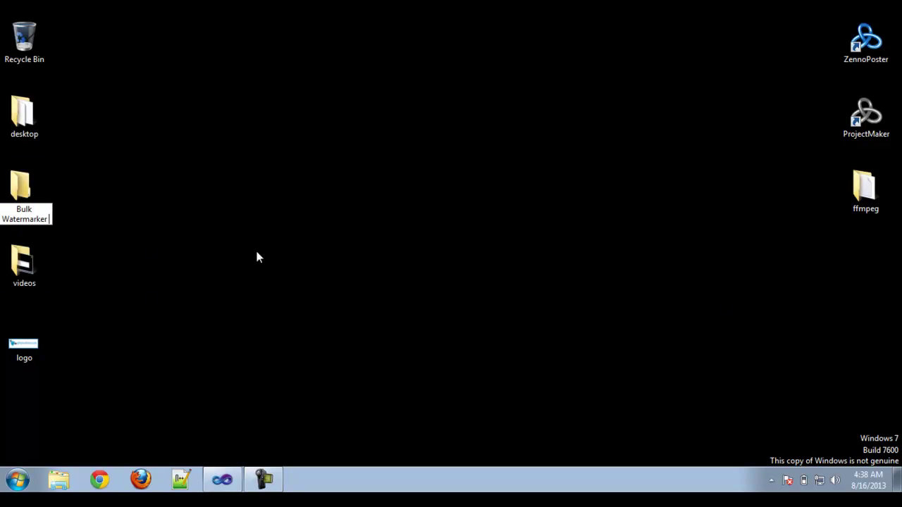
type("1.0 BETA")
key("Return")
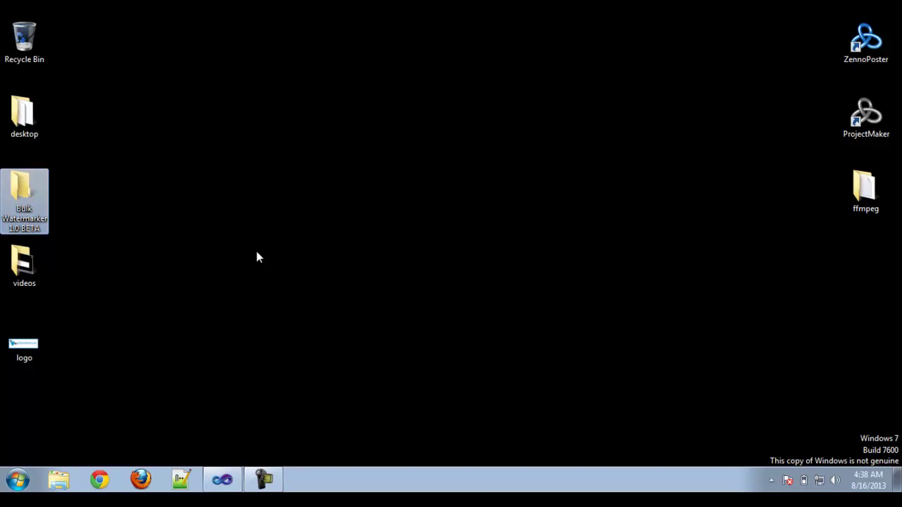
left_click(414, 350)
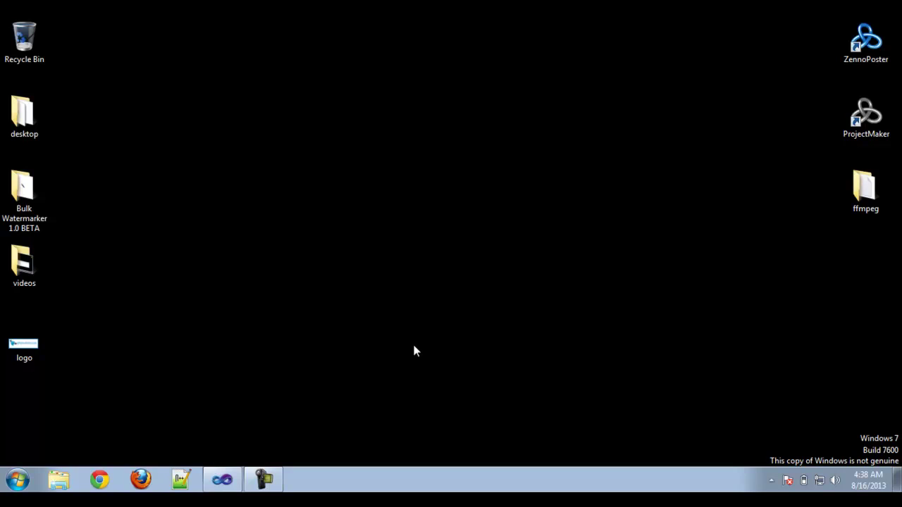
- Drag repeatedly across the Desktop before opening the renamed folder
left_click_drag(312, 145, 580, 353)
left_click_drag(579, 68, 300, 357)
left_click_drag(235, 386, 511, 193)
left_click_drag(659, 93, 157, 345)
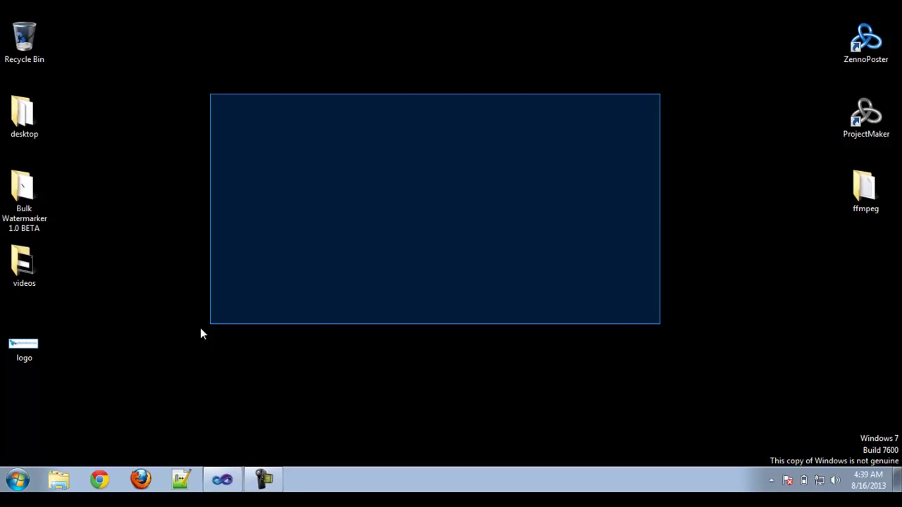
left_click_drag(122, 374, 454, 146)
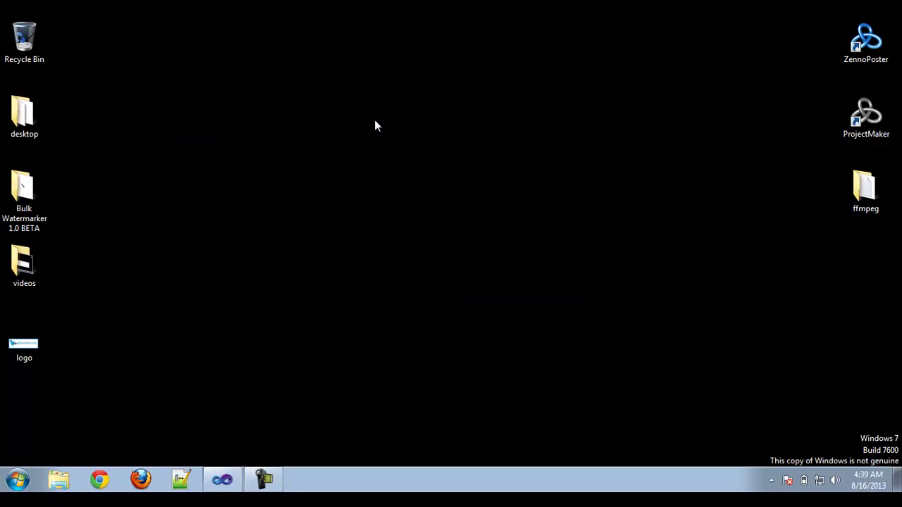
mouse_move(201, 105)
left_mouse_down()
mouse_move(179, 366)
mouse_move(308, 202)
mouse_move(139, 336)
mouse_move(117, 377)
mouse_move(325, 181)
mouse_move(123, 375)
left_mouse_up()
mouse_move(121, 375)
left_mouse_down()
mouse_move(308, 167)
mouse_move(87, 388)
mouse_move(358, 162)
mouse_move(137, 352)
mouse_move(312, 205)
mouse_move(134, 401)
mouse_move(344, 164)
left_mouse_up()
left_click_drag(336, 182, 184, 316)
- Run Bulk Watermarker 1.0 BETA.exe and dismiss its 'must be in ffmpeg bin folder' error
double_click(24, 182)
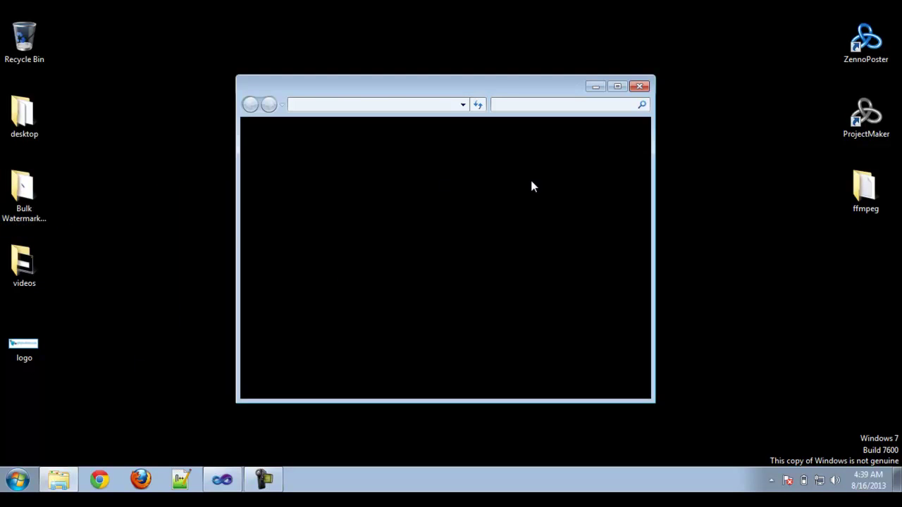
double_click(459, 186)
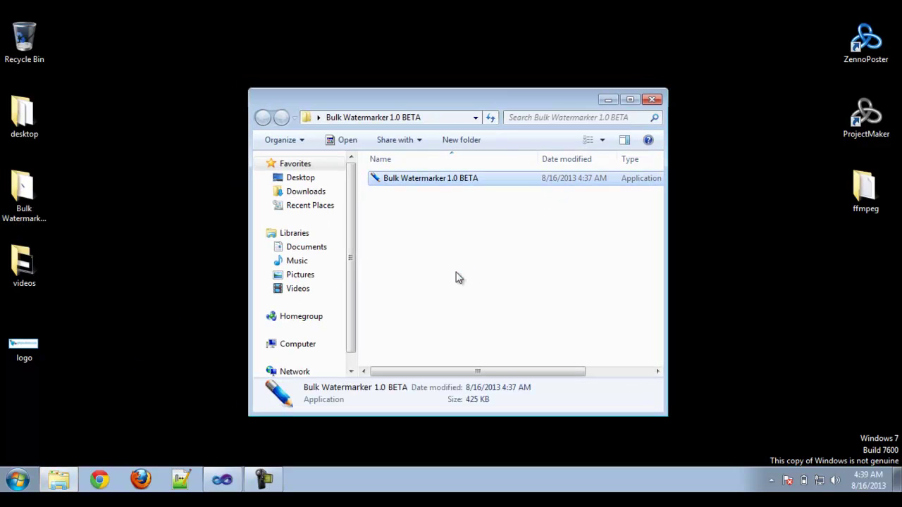
left_click(608, 99)
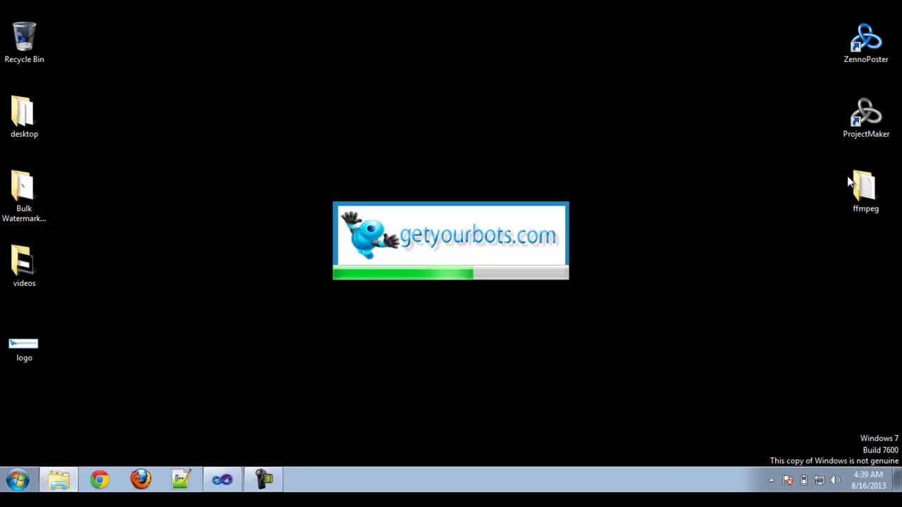
left_click_drag(670, 154, 262, 349)
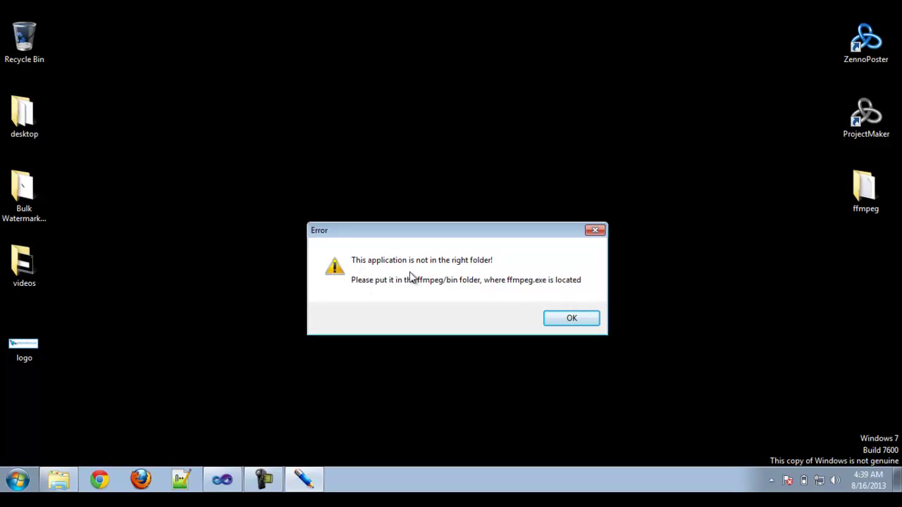
left_click_drag(516, 233, 514, 203)
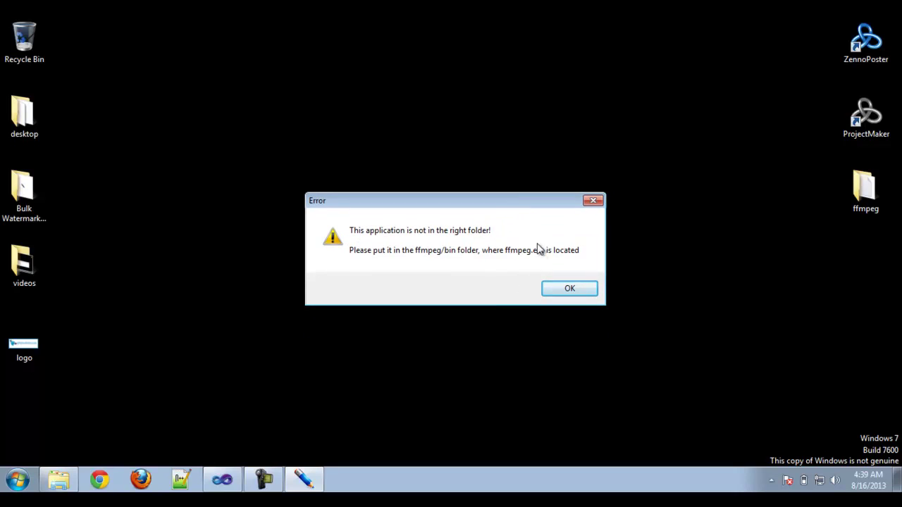
left_click(554, 290)
- Copy ffmpeg.exe from ffmpeg\bin into the Bulk Watermarker 1.0 BETA folder
double_click(36, 206)
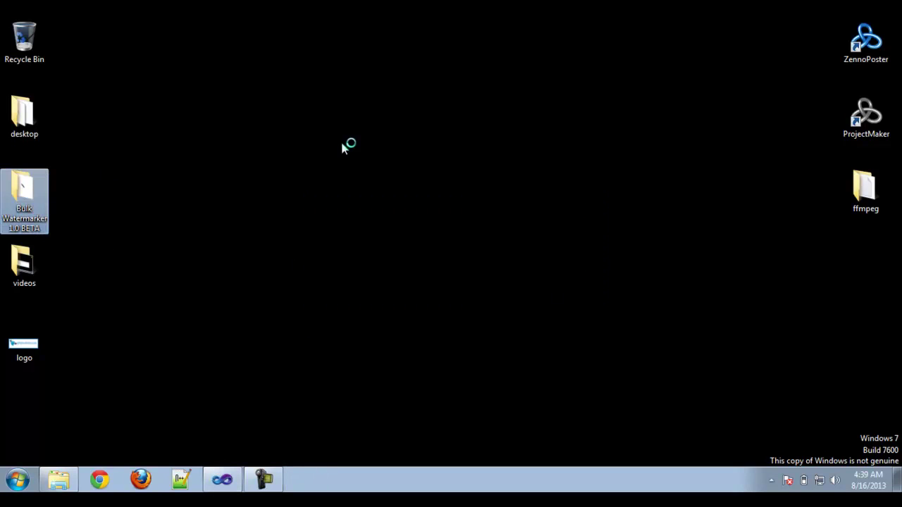
left_click(399, 226)
left_click(865, 190)
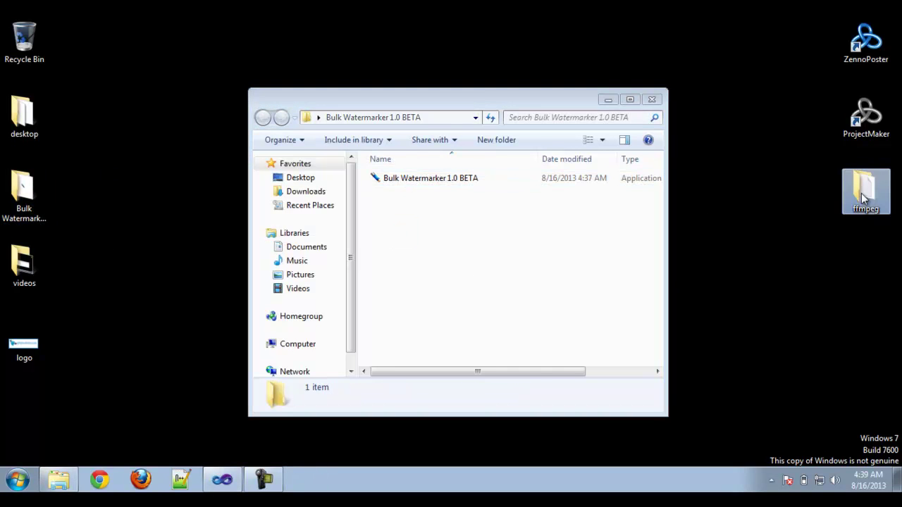
key("Return")
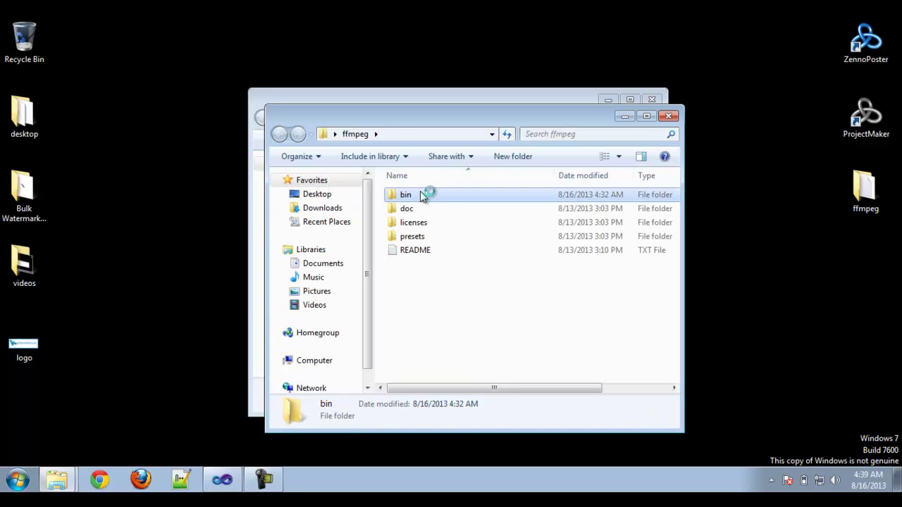
double_click(420, 191)
left_click_drag(577, 119, 808, 122)
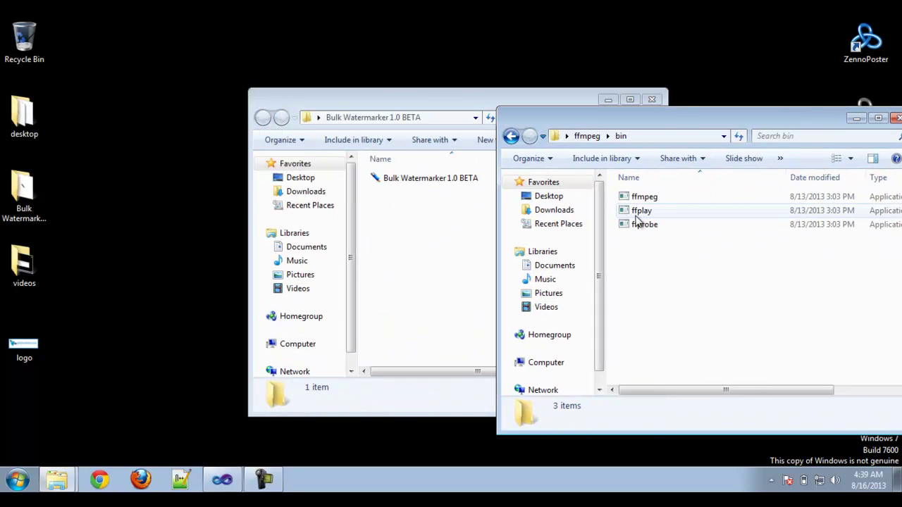
left_click(643, 199)
left_click(668, 292)
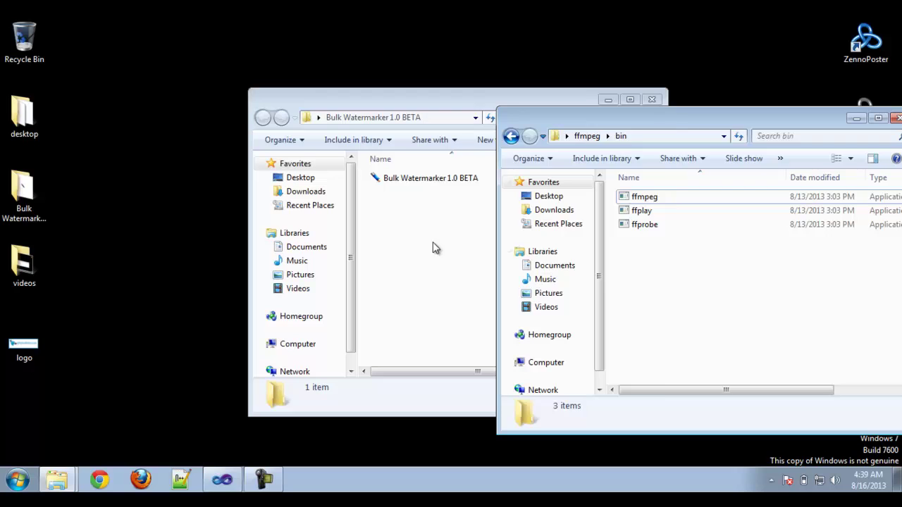
left_click(444, 261)
key("ctrl+v")
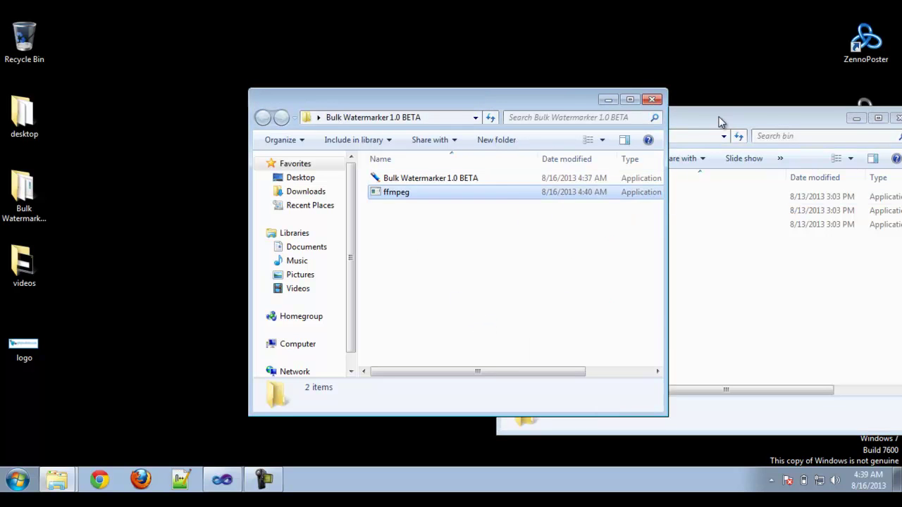
- Close the bin folder window and relaunch Bulk Watermarker 1.0 BETA
left_click(738, 130)
mouse_move(738, 130)
left_mouse_down()
mouse_move(467, 97)
mouse_move(478, 103)
left_mouse_up()
left_click(627, 86)
left_click(402, 265)
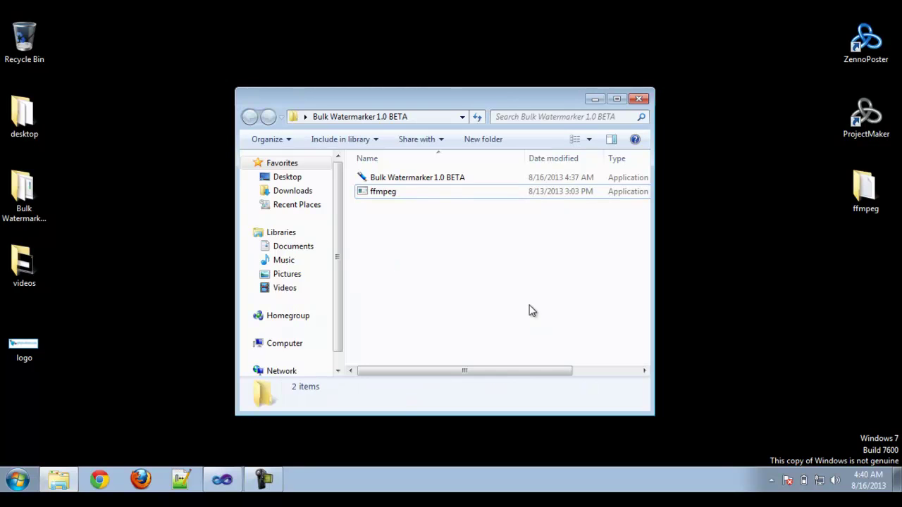
left_click(423, 181)
double_click(423, 181)
left_click(596, 101)
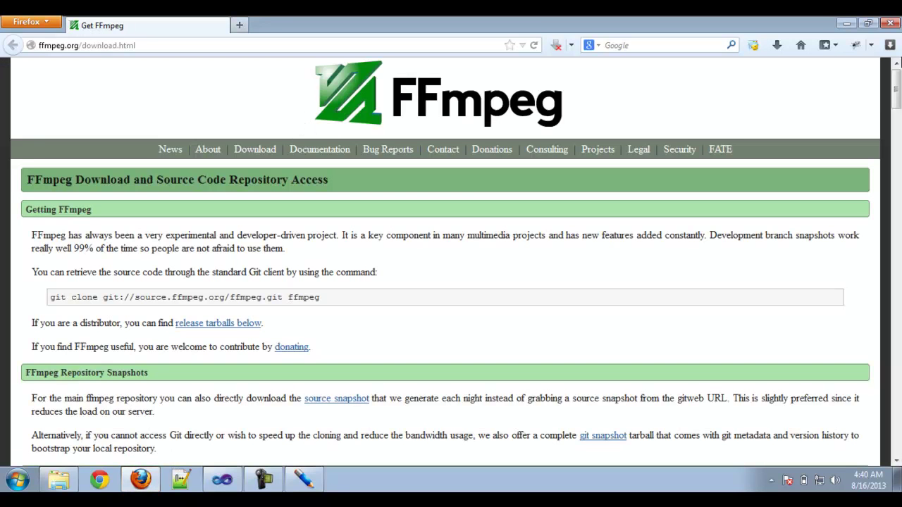
- Close the FFmpeg download page and review Bulk Watermarker's supported video extensions list
left_click(890, 22)
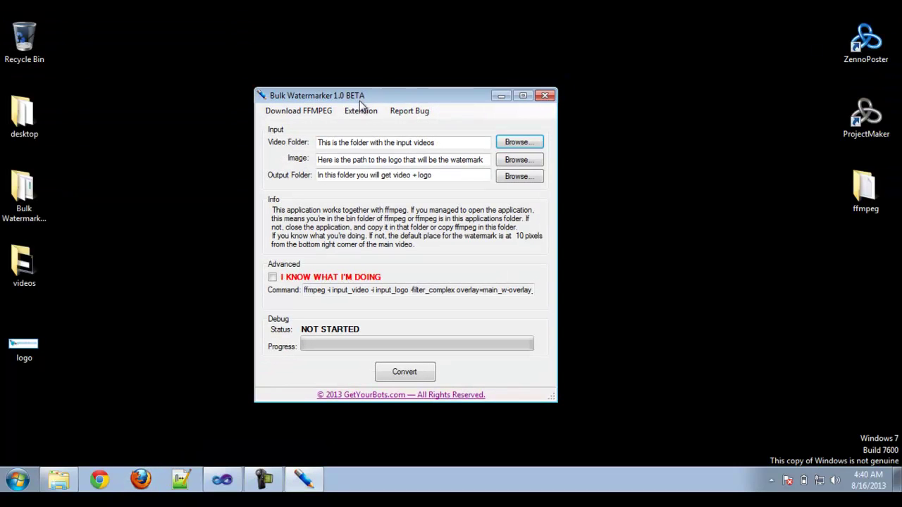
left_click(360, 111)
left_click_drag(399, 178, 399, 196)
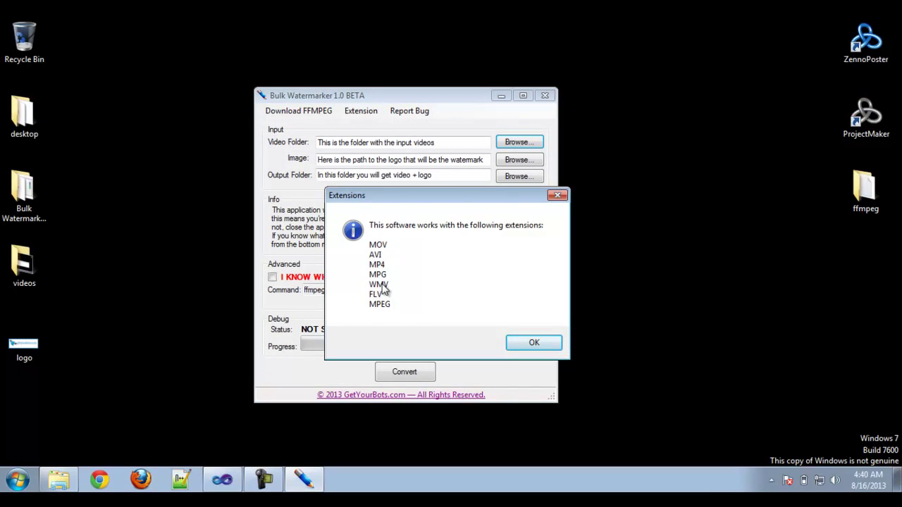
left_click(516, 348)
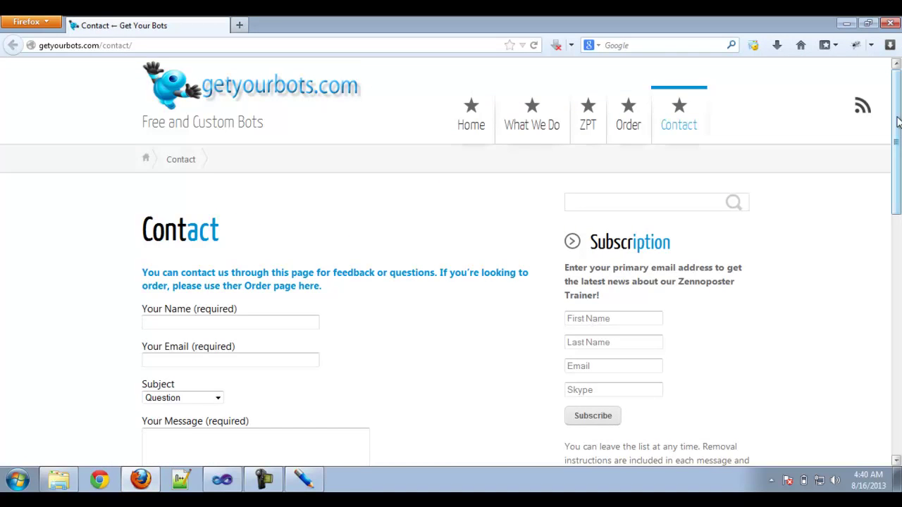
mouse_move(896, 113)
left_mouse_down()
mouse_move(891, 294)
mouse_move(895, 67)
left_mouse_up()
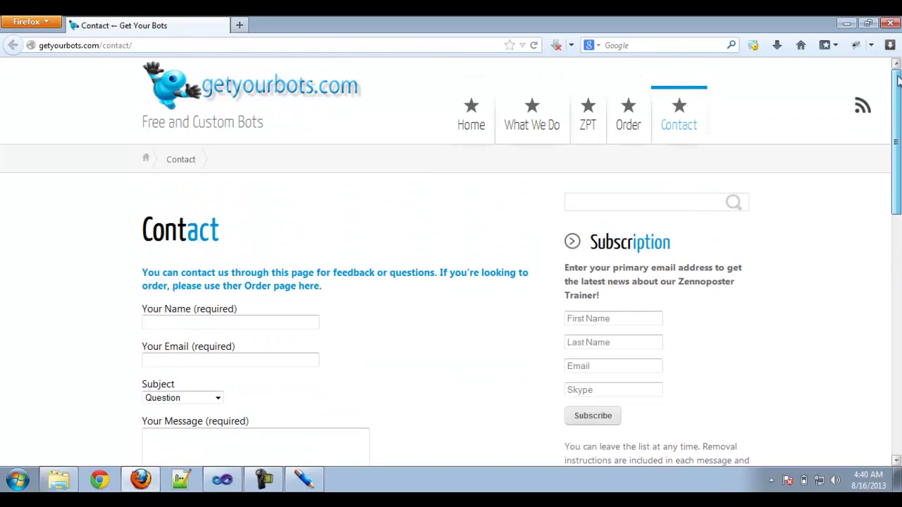
left_click(890, 25)
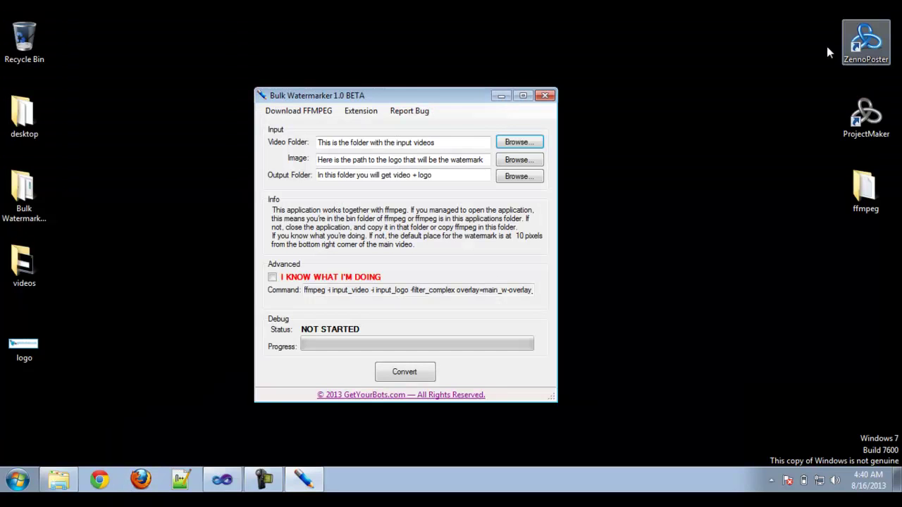
left_click_drag(438, 98, 429, 74)
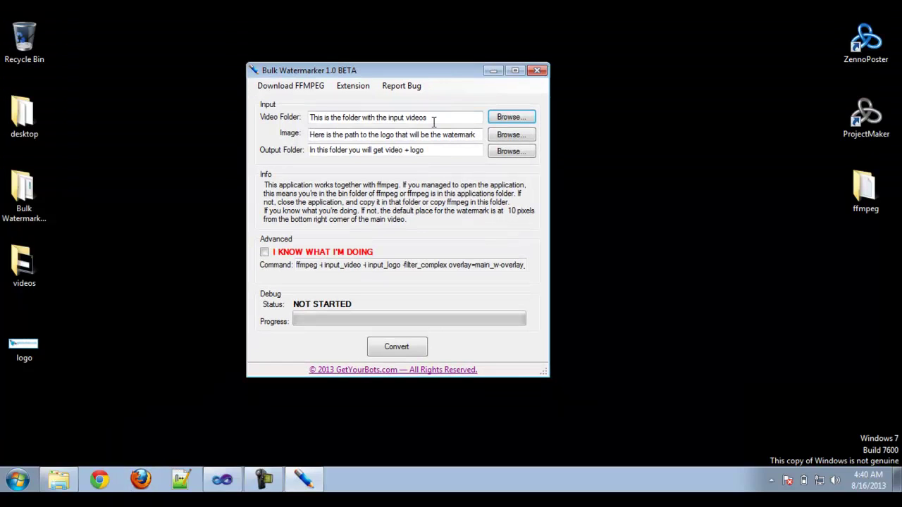
left_click_drag(441, 84, 453, 104)
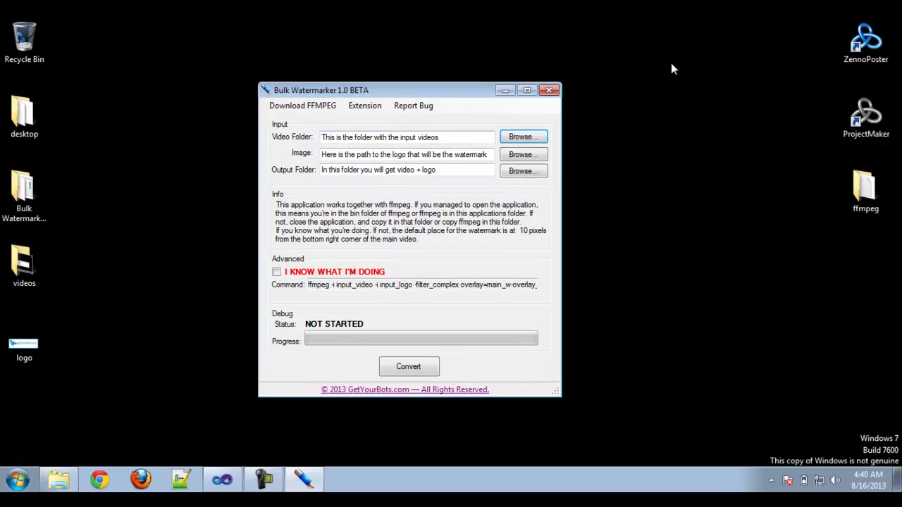
mouse_move(670, 62)
left_mouse_down()
mouse_move(196, 423)
mouse_move(661, 85)
left_mouse_up()
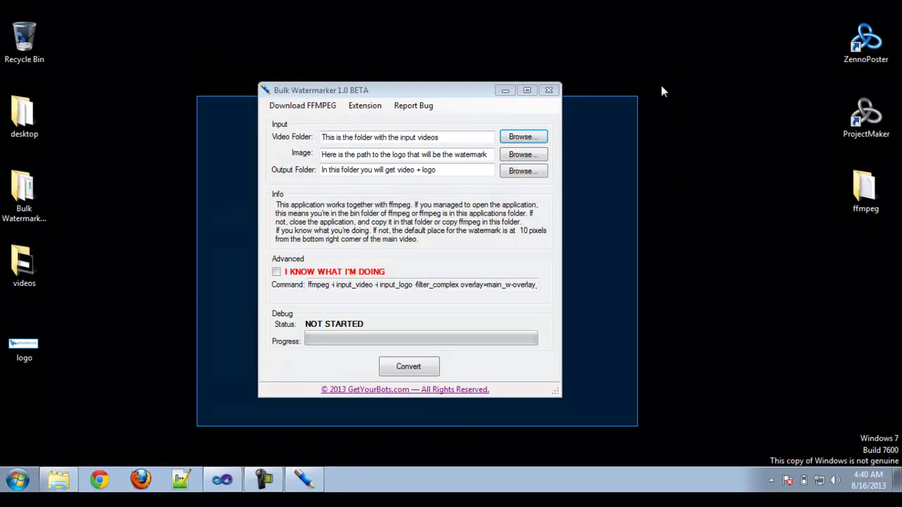
left_click_drag(439, 90, 448, 92)
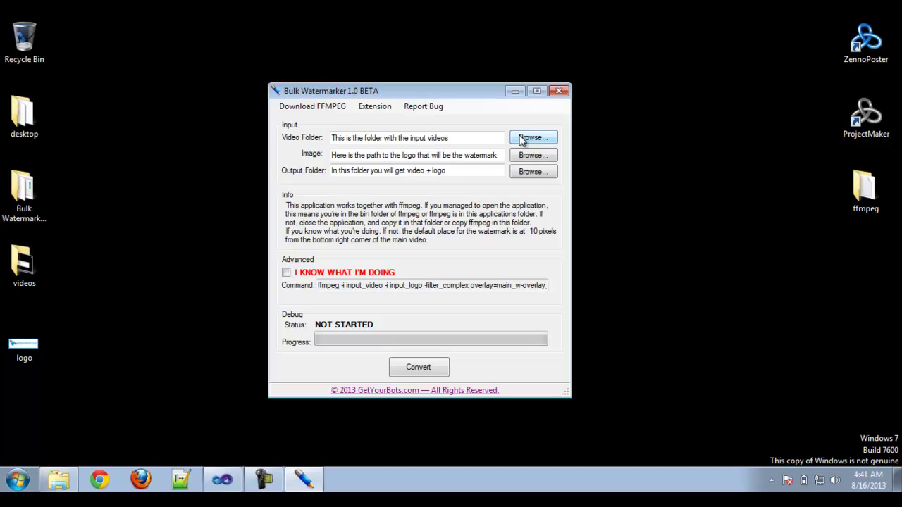
left_click(523, 139)
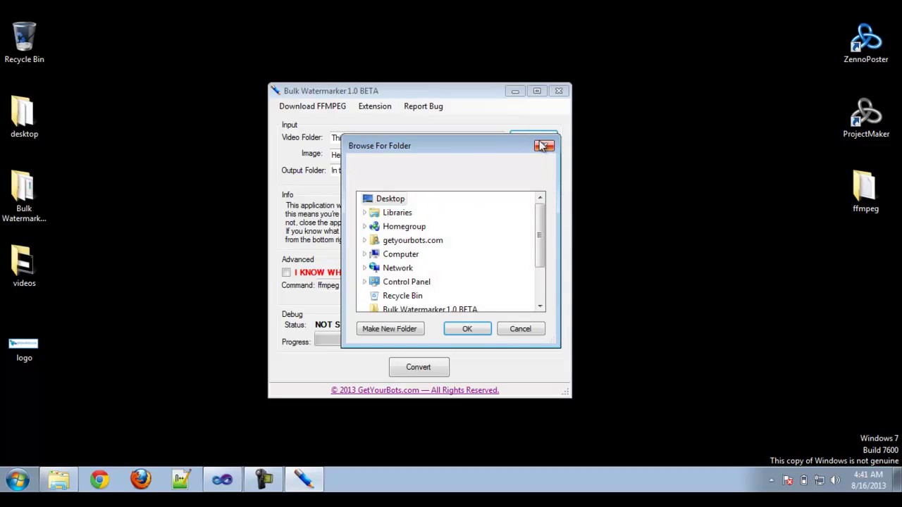
left_click(543, 147)
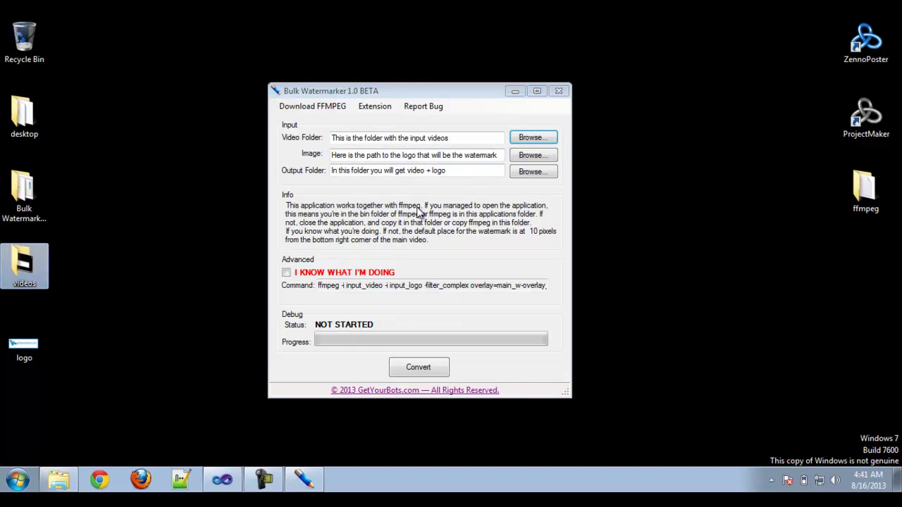
- Watch the demo video full screen in Media Player to the end, then close it
double_click(404, 193)
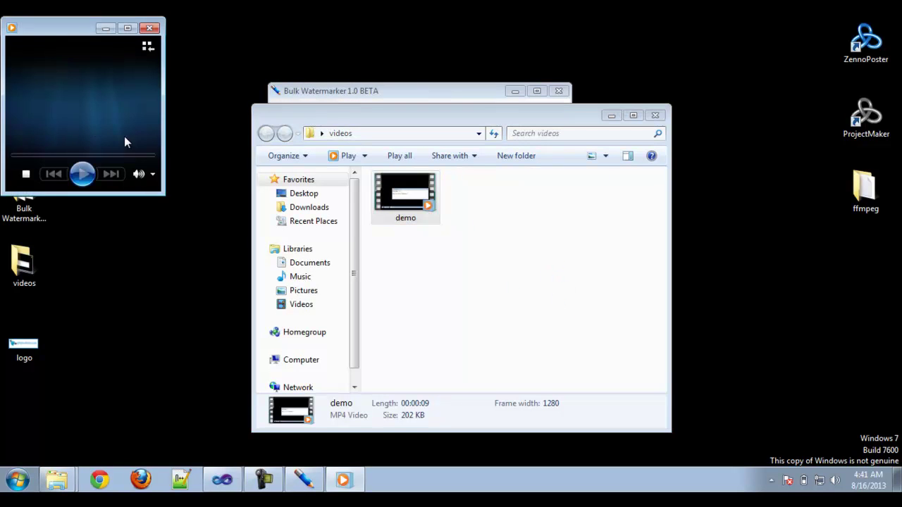
double_click(124, 136)
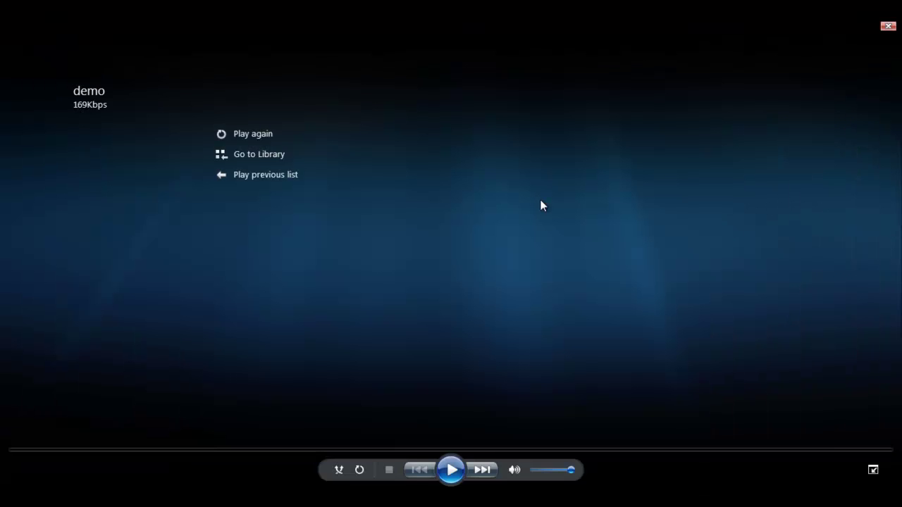
double_click(540, 199)
left_click(839, 30)
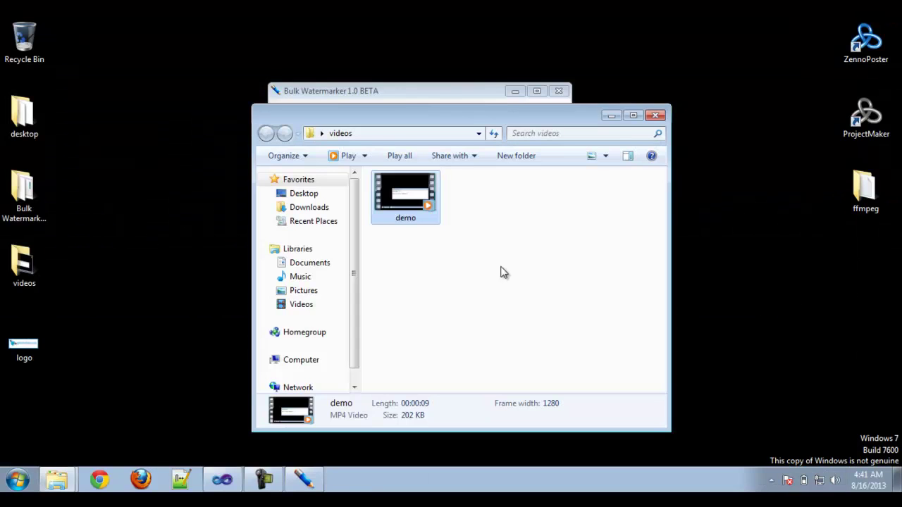
left_click_drag(441, 98, 451, 89)
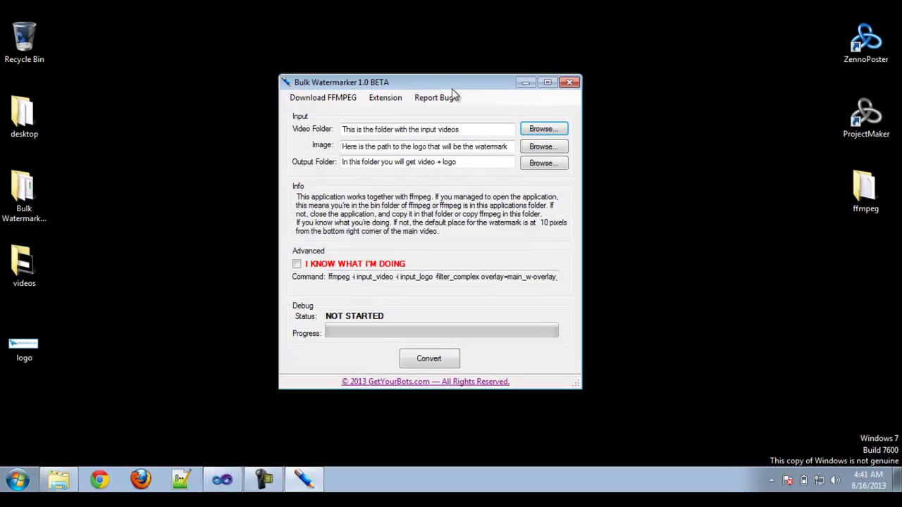
- Choose Desktop > videos in the Browse For Folder picker as the Video Folder
left_click(543, 131)
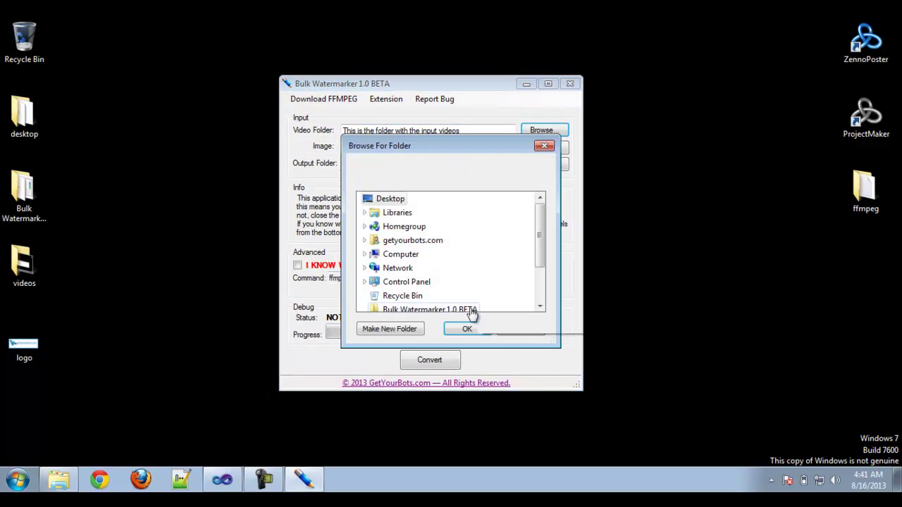
left_click(541, 296)
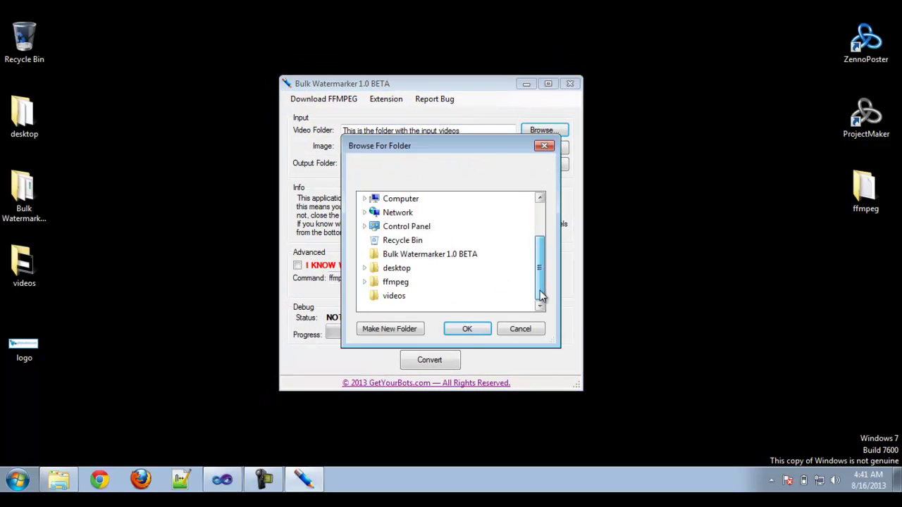
left_click(392, 296)
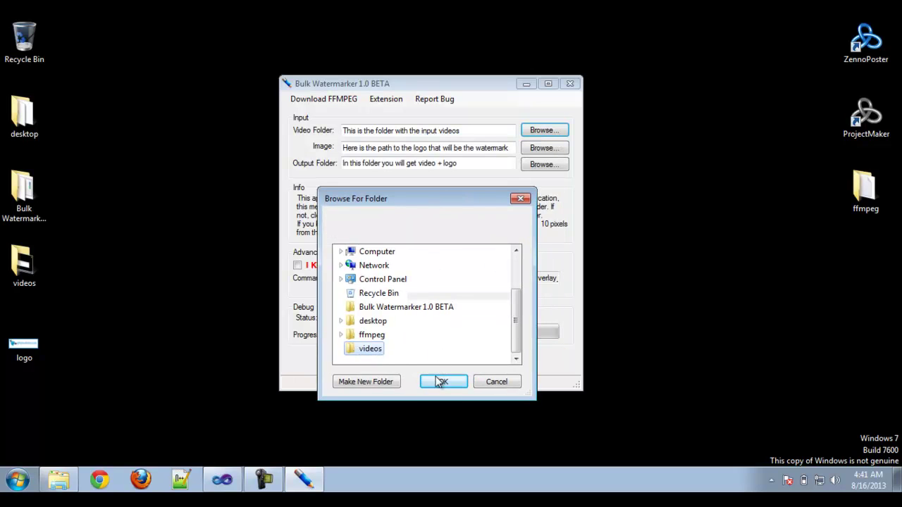
left_click(437, 381)
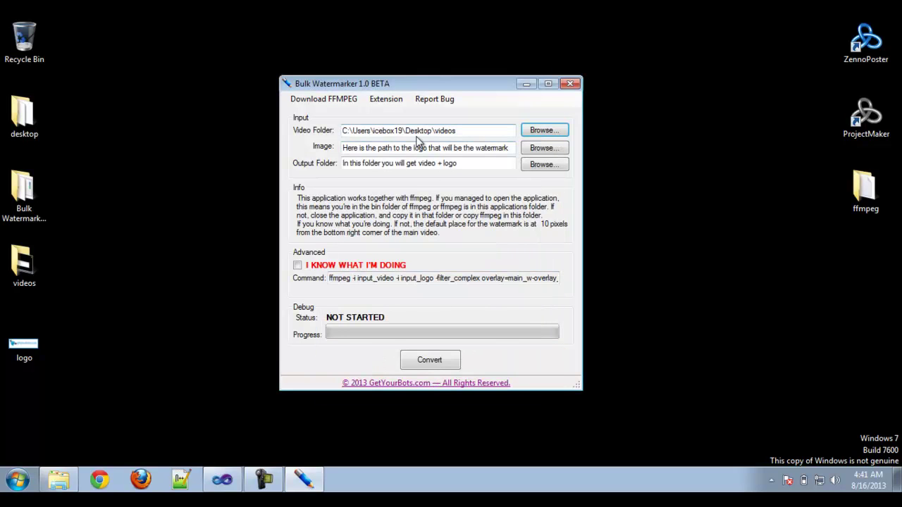
left_click(538, 148)
- Pick logo.png from the Desktop, with the PNG filter, as the watermark image
left_click(550, 153)
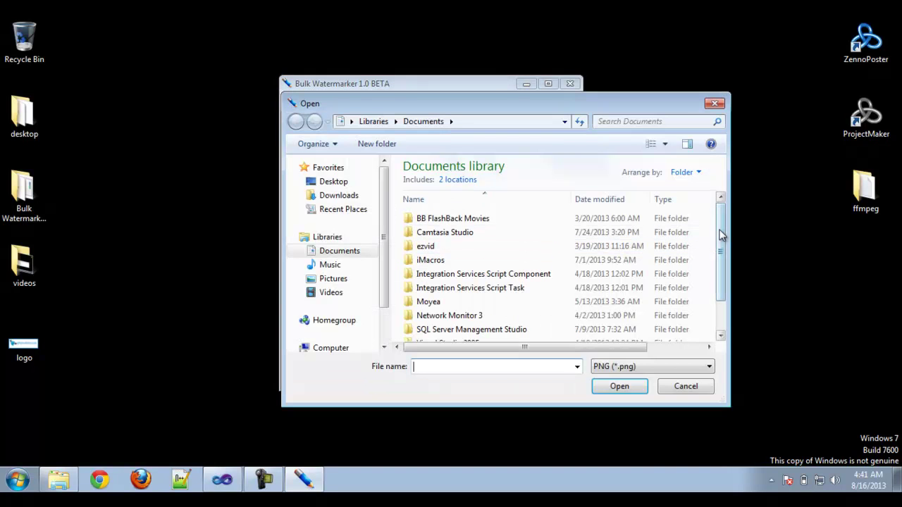
left_click_drag(720, 232, 717, 313)
left_click(334, 181)
left_click_drag(720, 232, 719, 310)
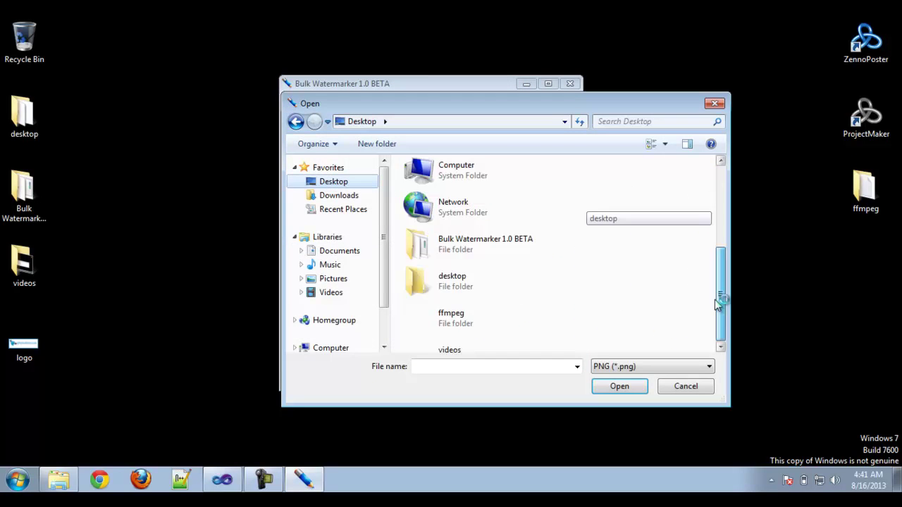
left_click(707, 367)
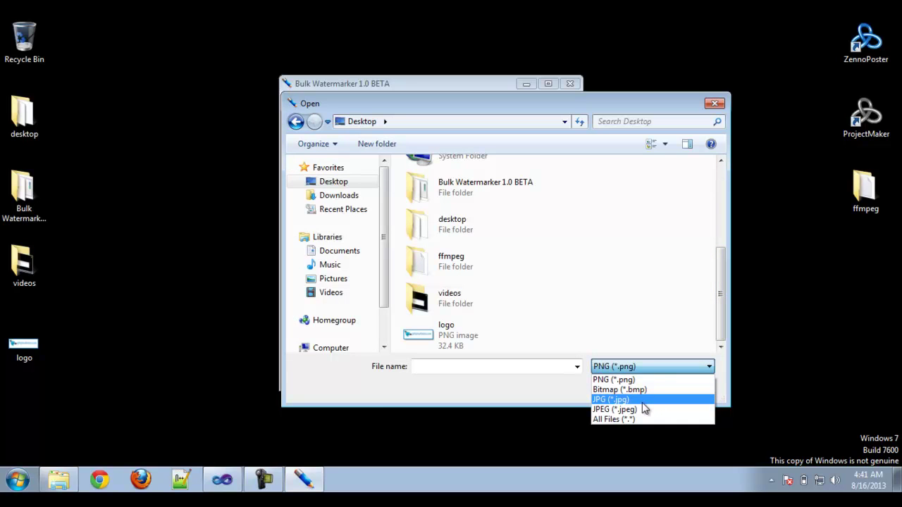
left_click(612, 380)
left_click(455, 337)
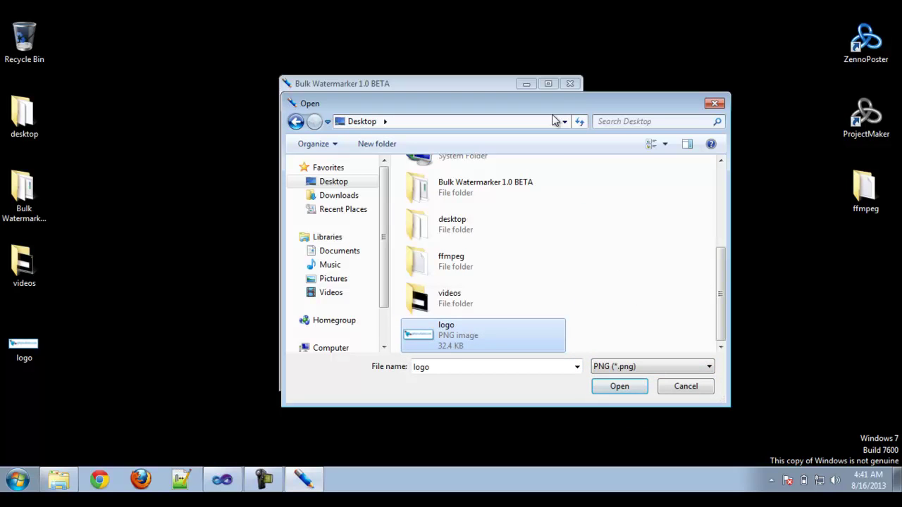
left_click_drag(613, 104, 544, 112)
left_click(548, 392)
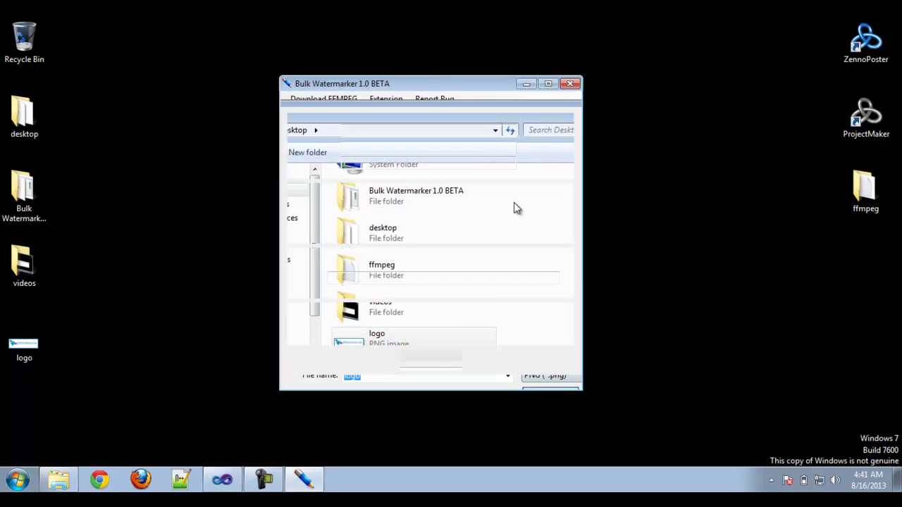
left_click_drag(468, 93, 453, 96)
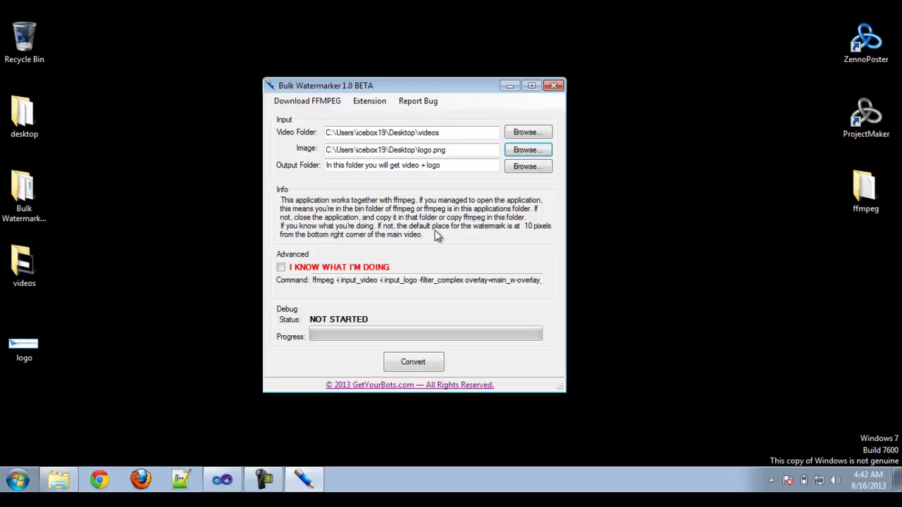
left_click_drag(450, 90, 443, 83)
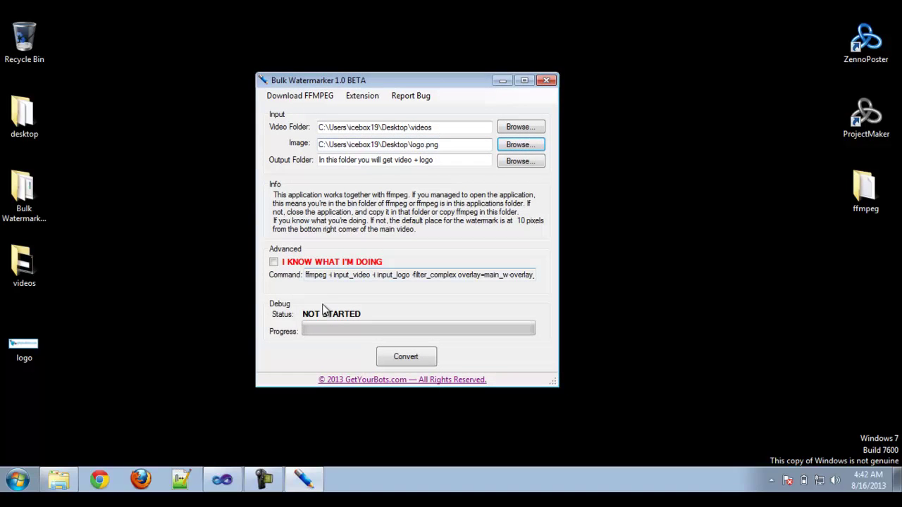
mouse_move(307, 273)
left_mouse_down()
mouse_move(582, 273)
mouse_move(253, 262)
left_mouse_up()
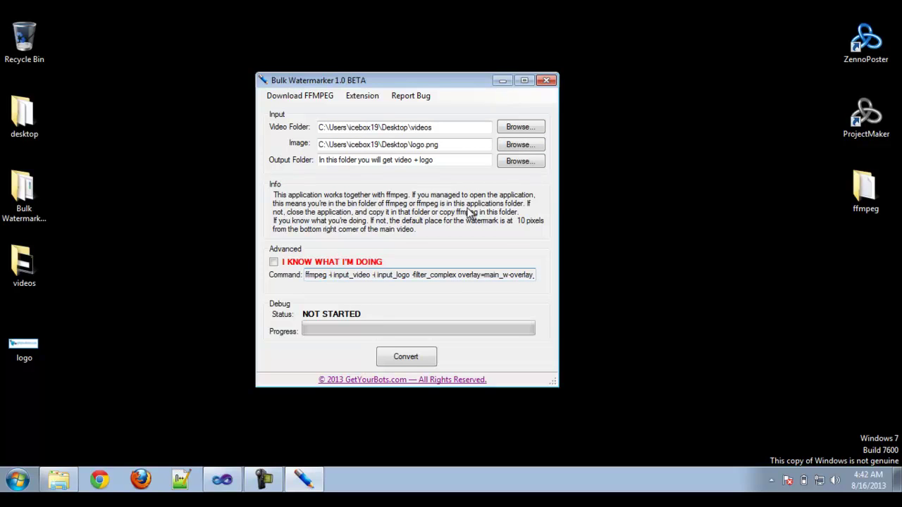
left_click(657, 220)
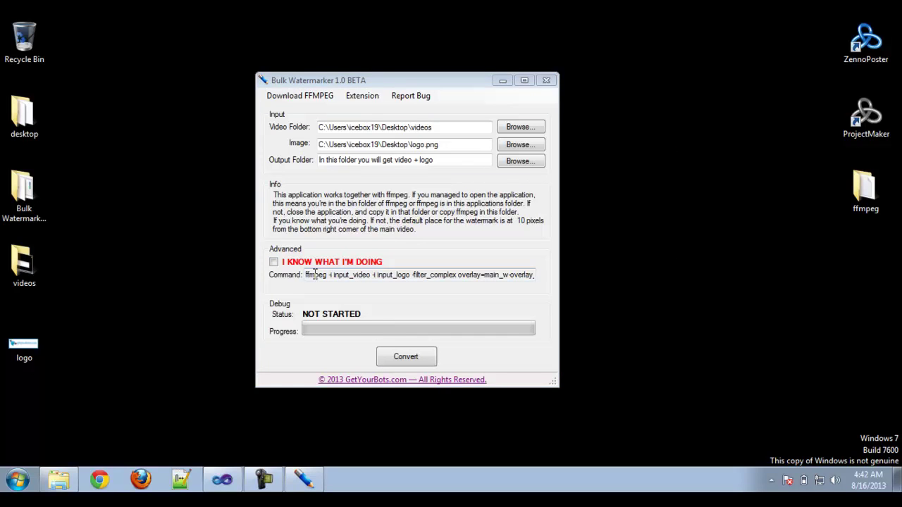
left_click(274, 262)
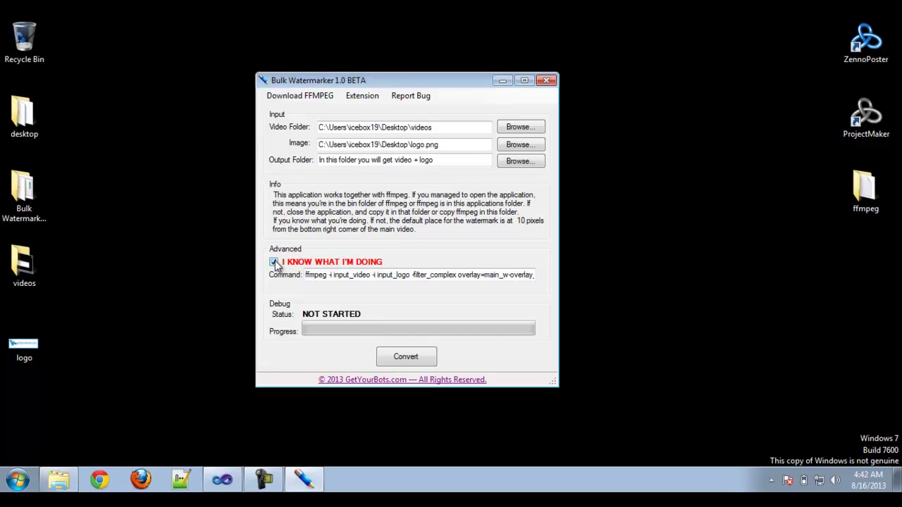
left_click(329, 274)
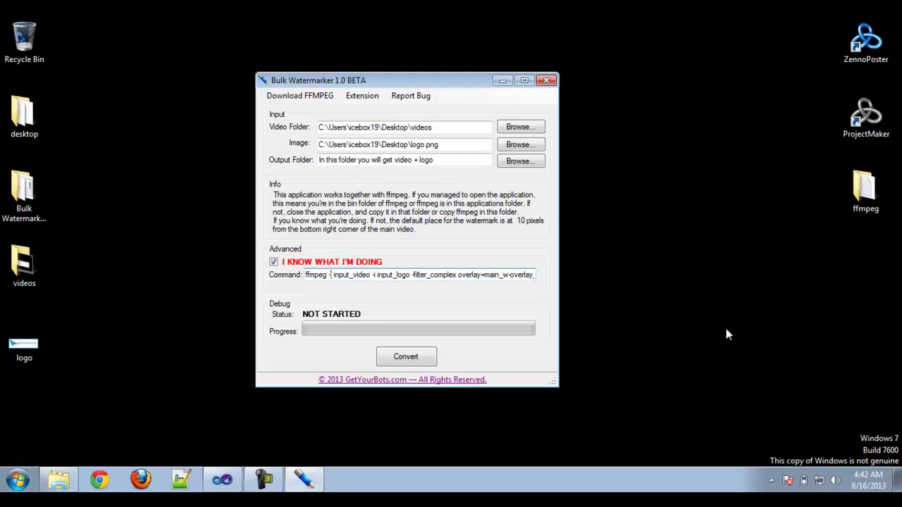
key("End")
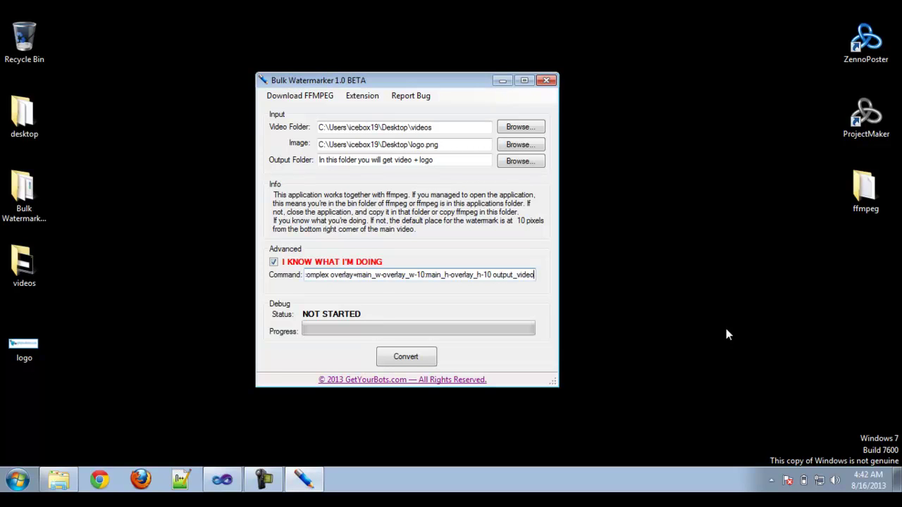
key("Home")
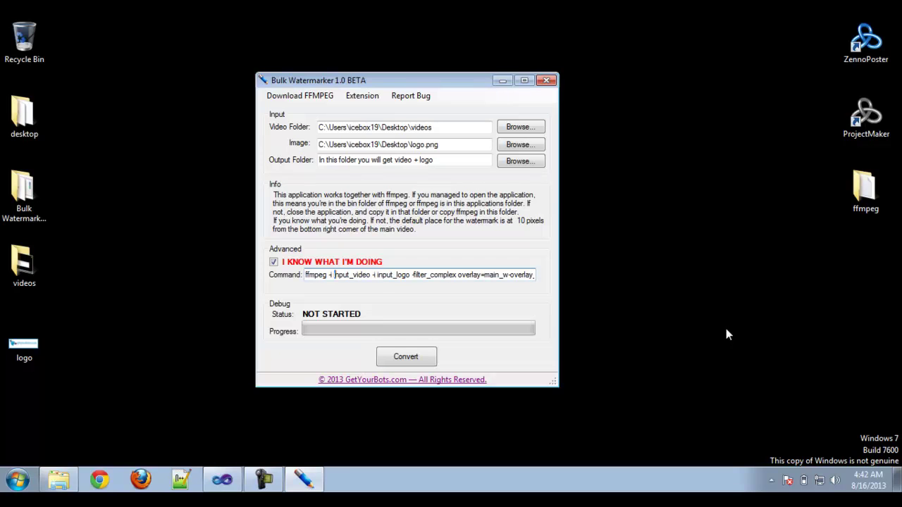
key("shift+Right")
key("shift+Right")
key("shift+Right")
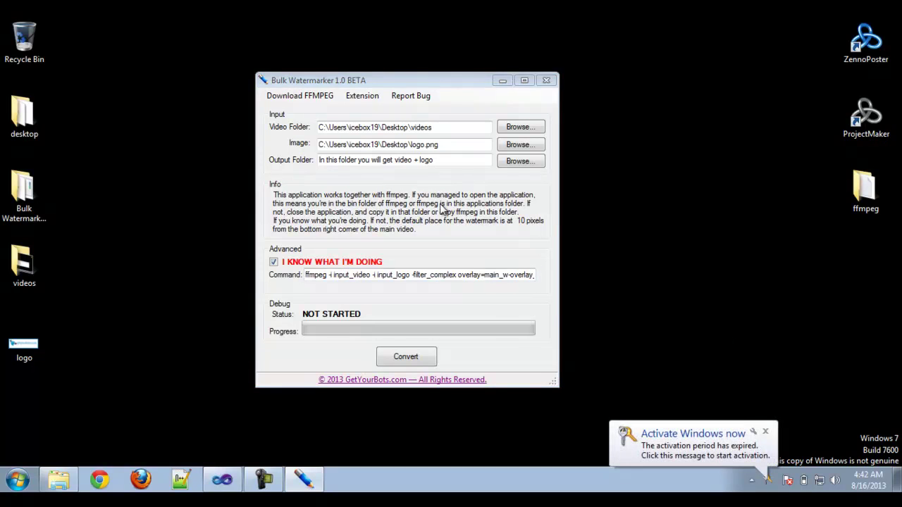
left_click(442, 208)
left_click(372, 276)
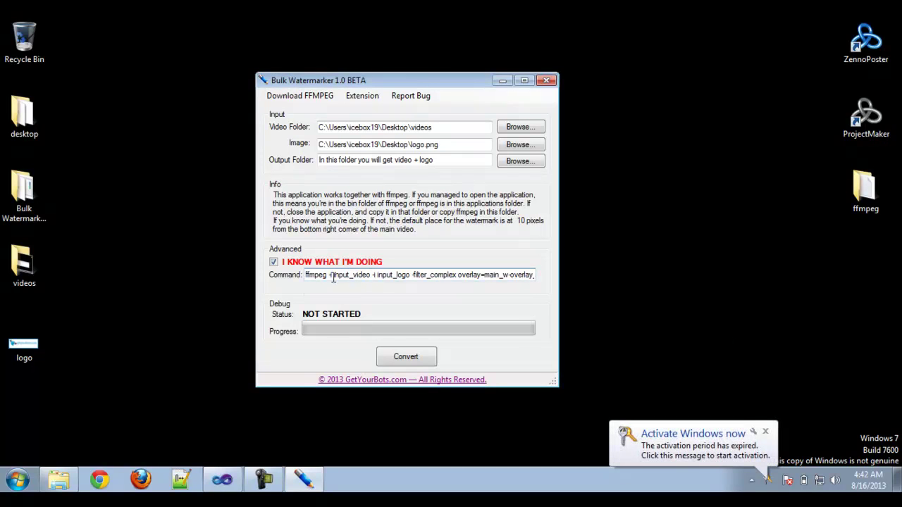
left_click_drag(349, 281, 373, 279)
left_click(375, 277)
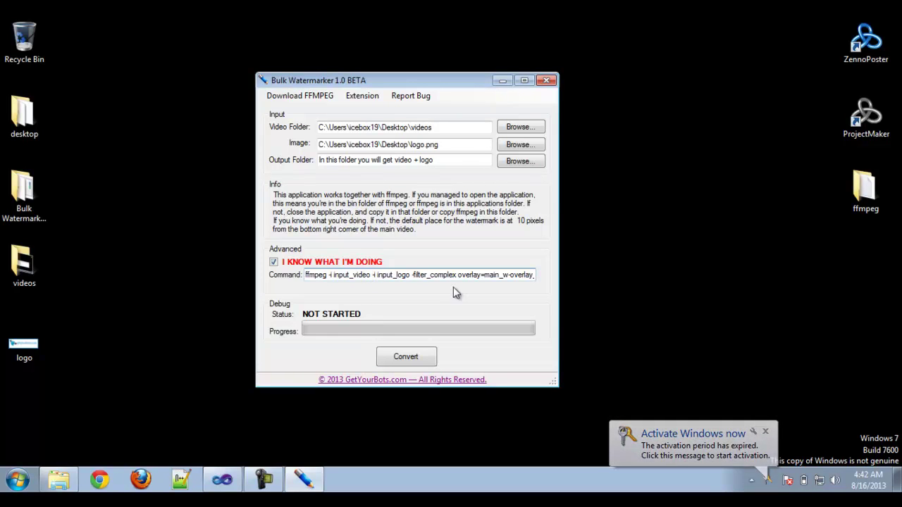
key("End")
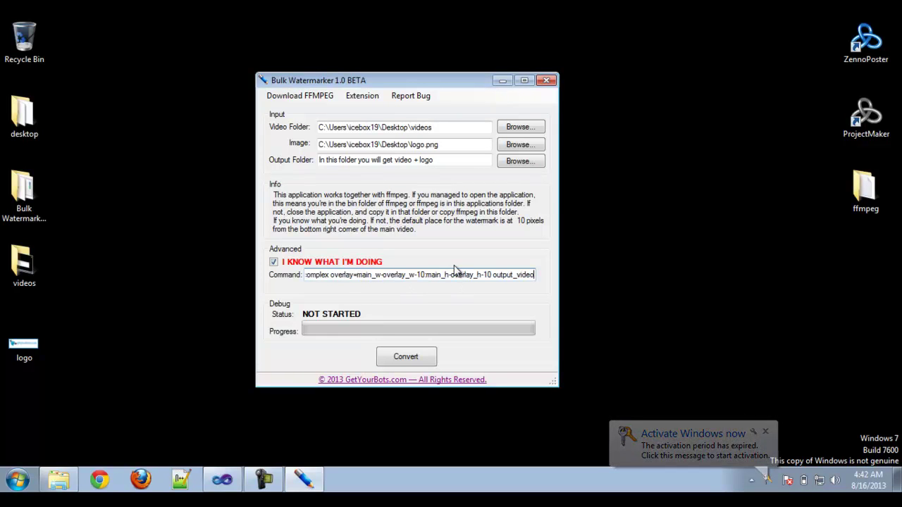
double_click(495, 275)
left_click(519, 276)
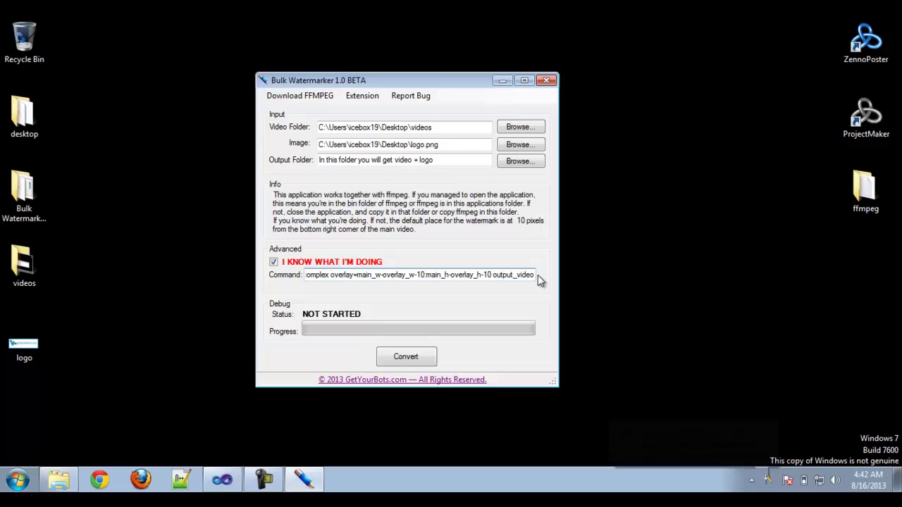
key("Home")
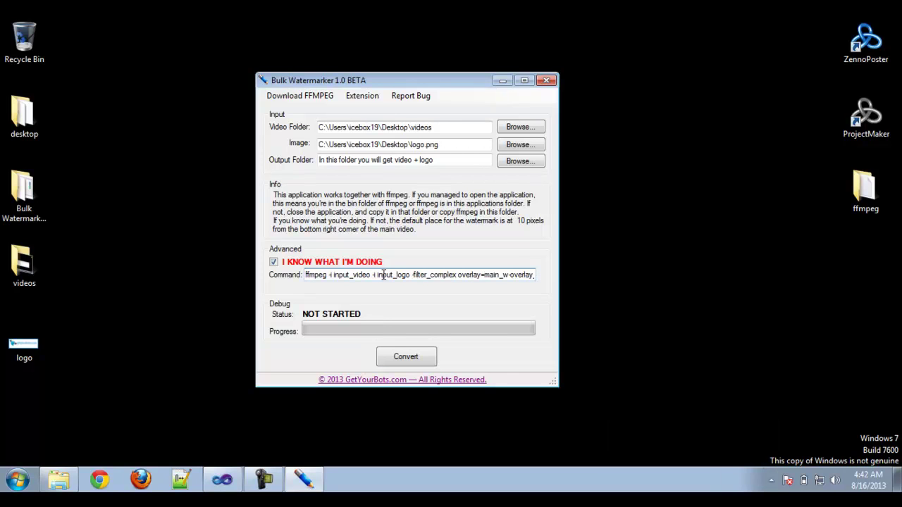
left_click(367, 275)
key("End")
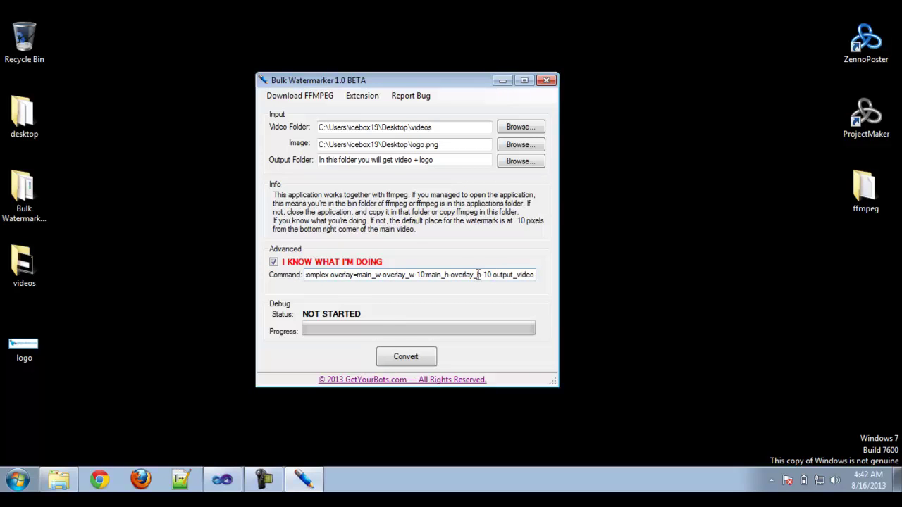
key("shift+Left")
key("shift+Left")
key("shift+Left")
key("Left")
- Change the overlay position to 0:0, then uncheck I KNOW WHAT I'M DOING to restore the defaults
key("shift+Right")
key("shift+Right")
key("shift+Right")
key("shift+Right")
key("shift+Right")
key("shift+Right")
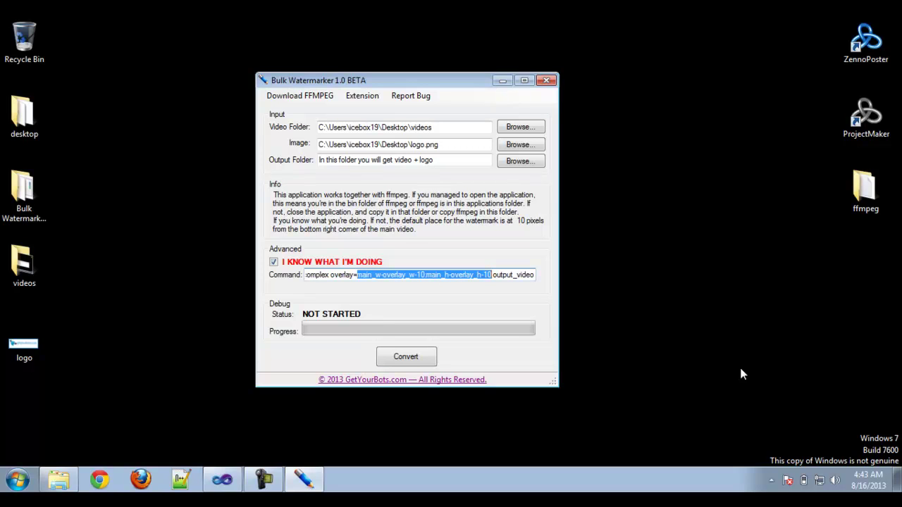
type("0")
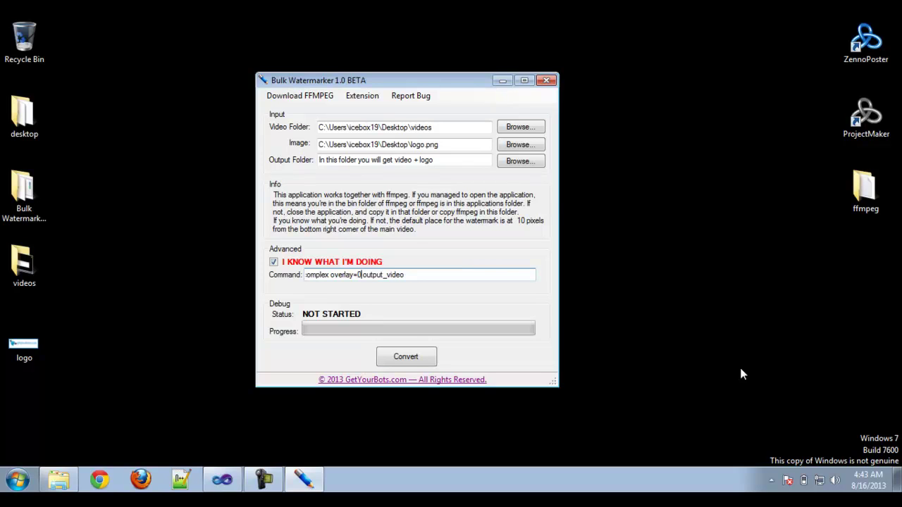
type(":0")
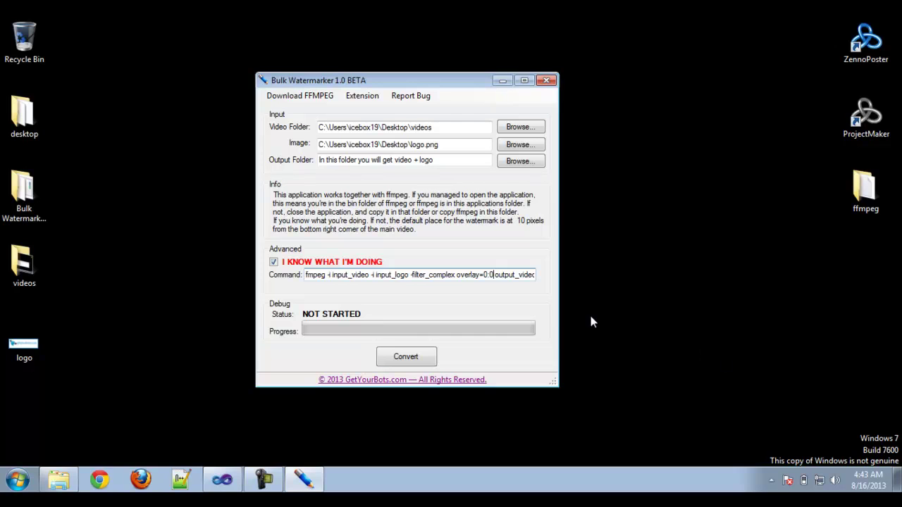
left_click(314, 262)
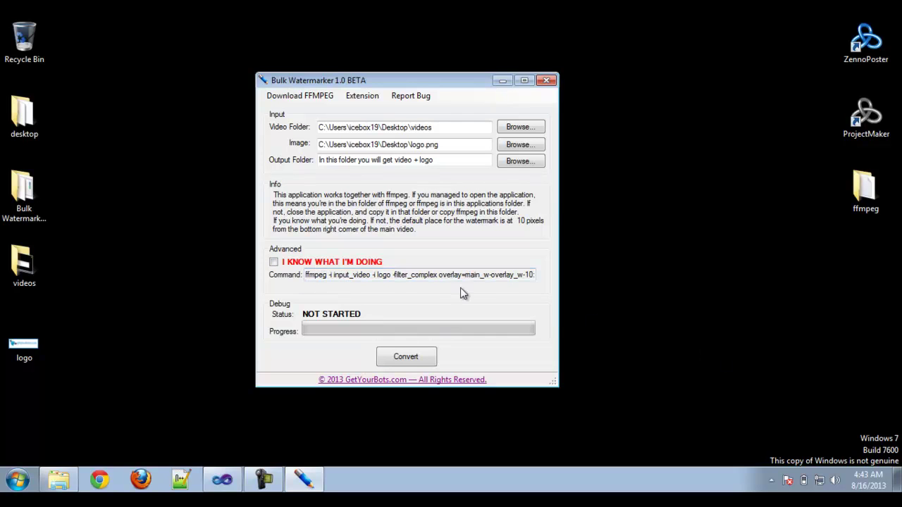
left_click_drag(315, 275, 522, 274)
left_click(522, 274)
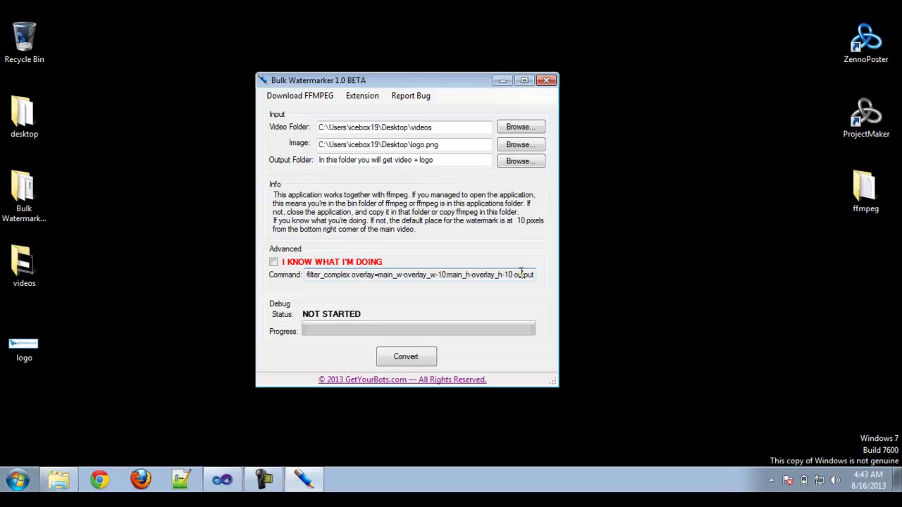
left_click_drag(486, 83, 502, 90)
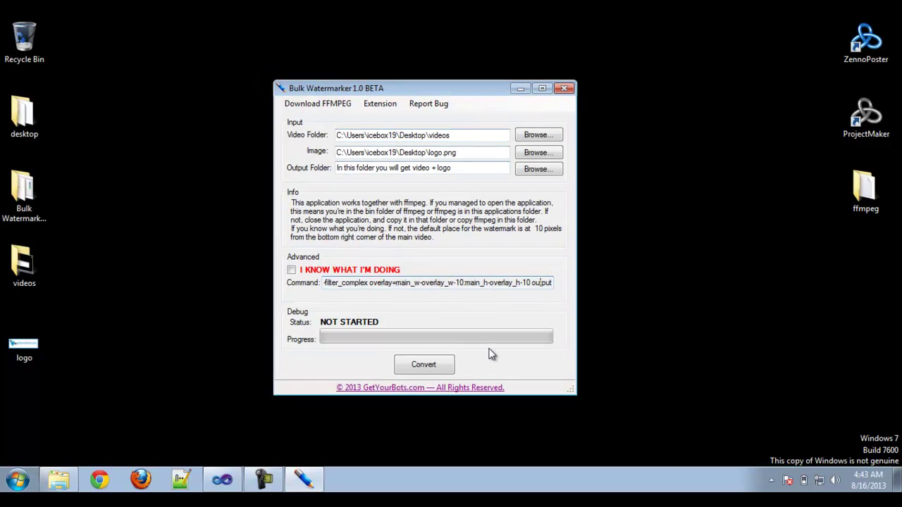
- Create a Desktop folder named 'output' and select it as the Output Folder
left_click(536, 171)
right_click(156, 223)
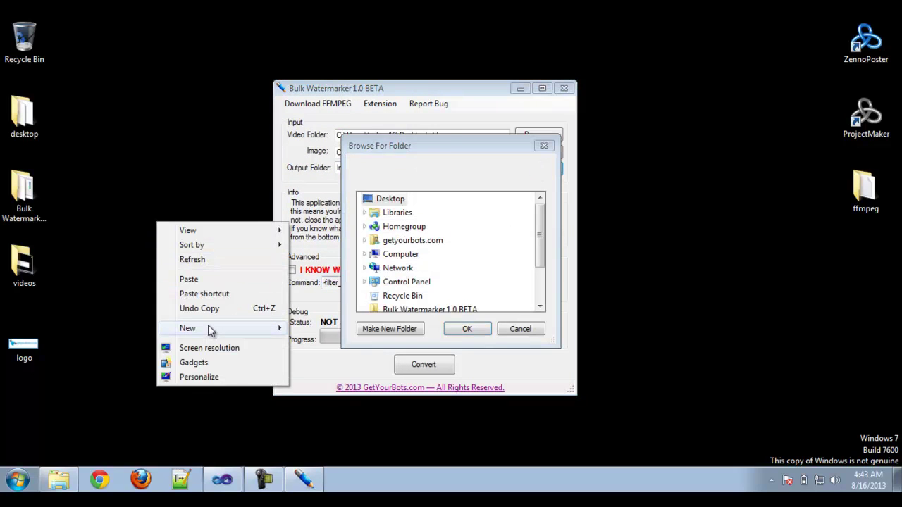
mouse_move(187, 329)
left_click(381, 110)
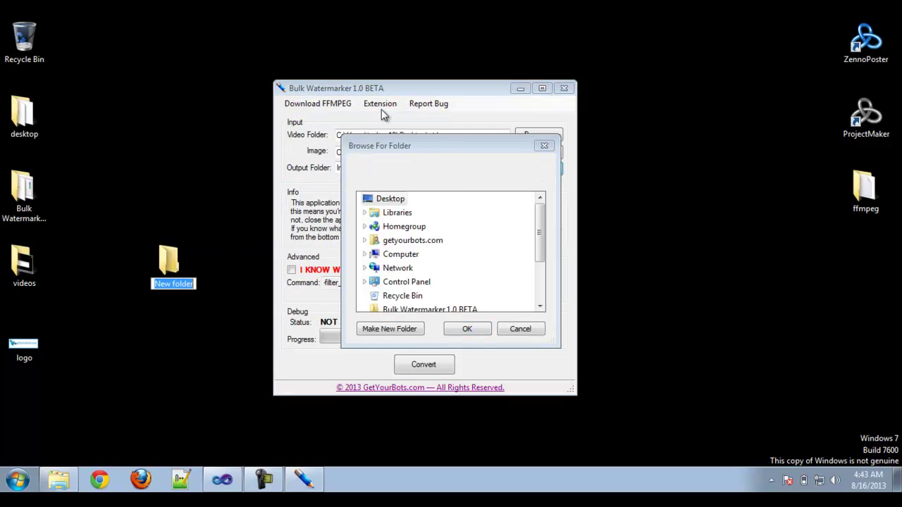
type("output")
key("Return")
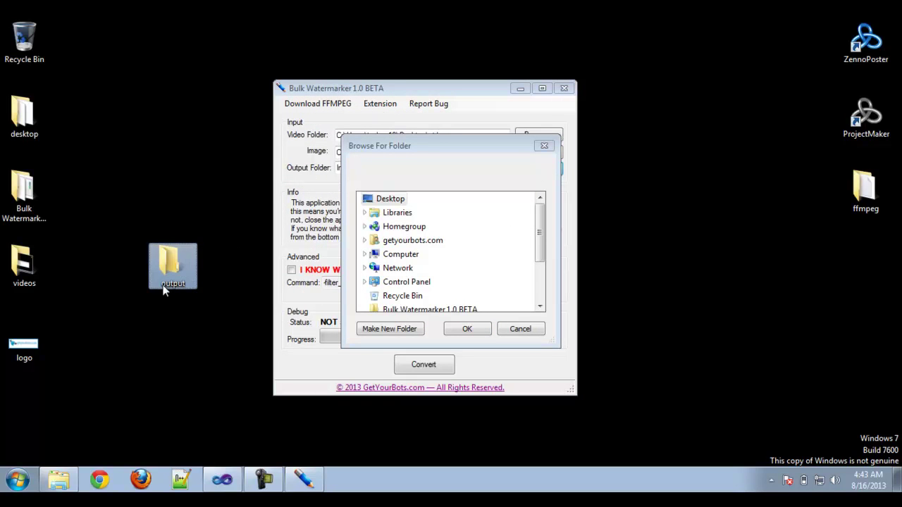
left_click_drag(164, 291, 21, 423)
left_click_drag(541, 239, 537, 329)
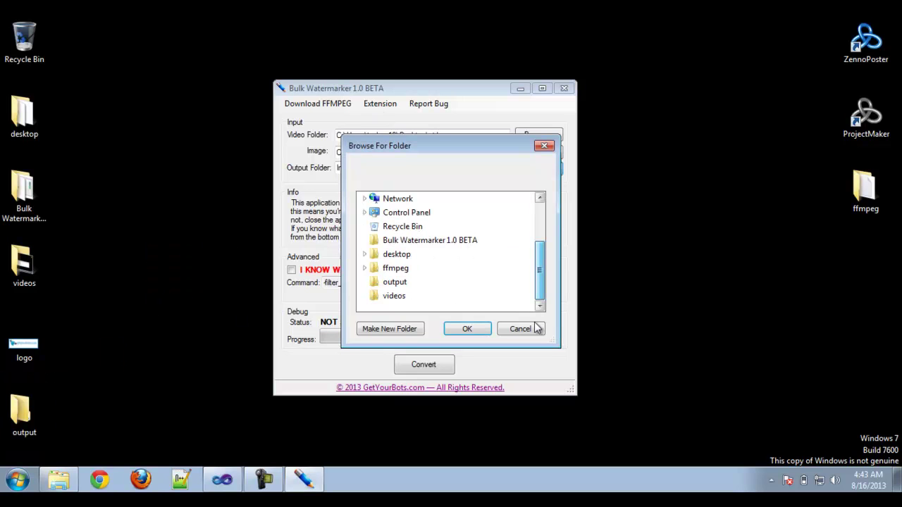
left_click(399, 283)
- Confirm the output folder, convert the videos, and dismiss the Done! message
left_click(466, 329)
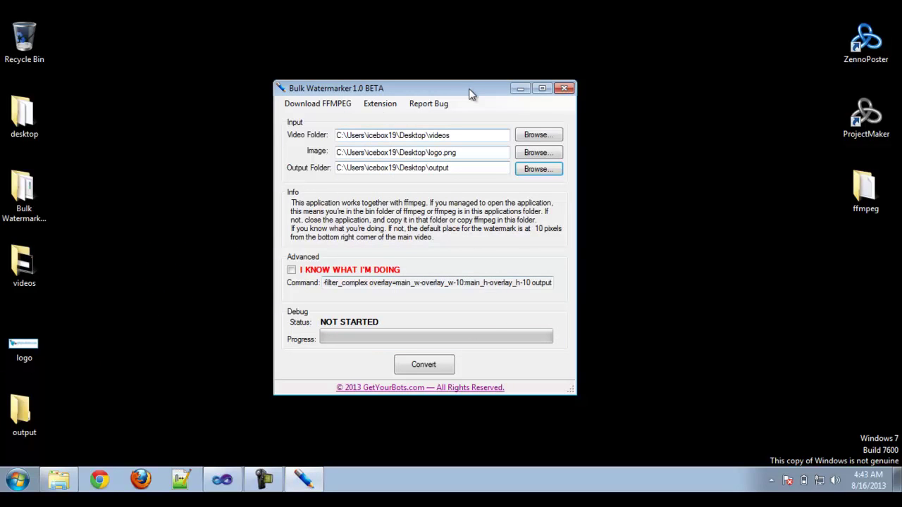
left_click_drag(472, 94, 462, 87)
left_click(414, 357)
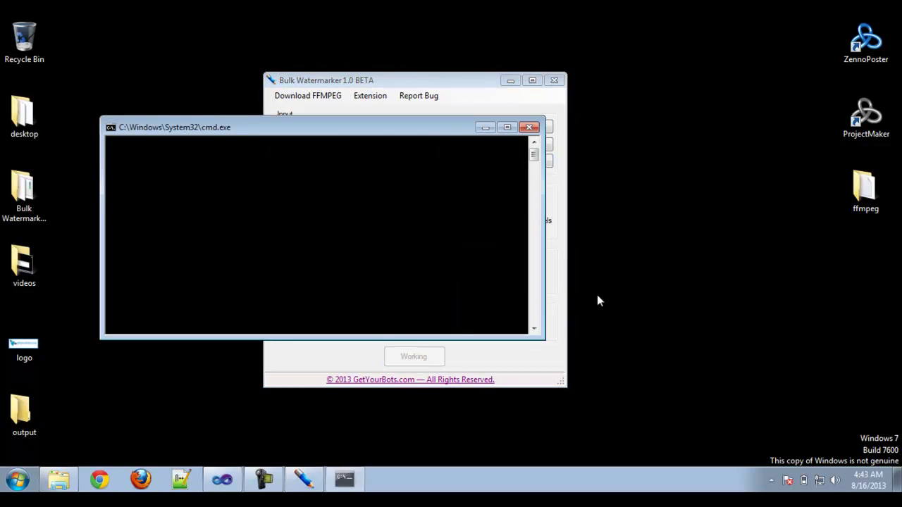
left_click_drag(407, 132, 525, 120)
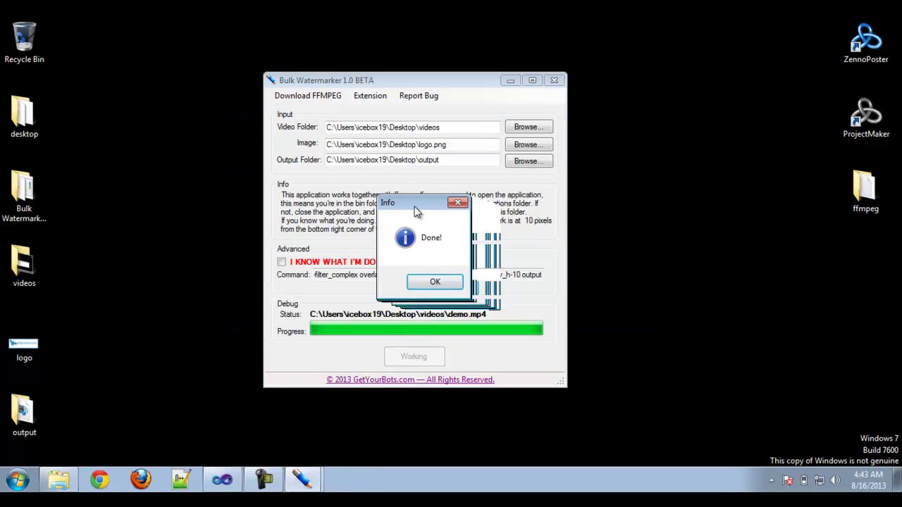
left_click_drag(437, 213, 407, 202)
left_click(434, 282)
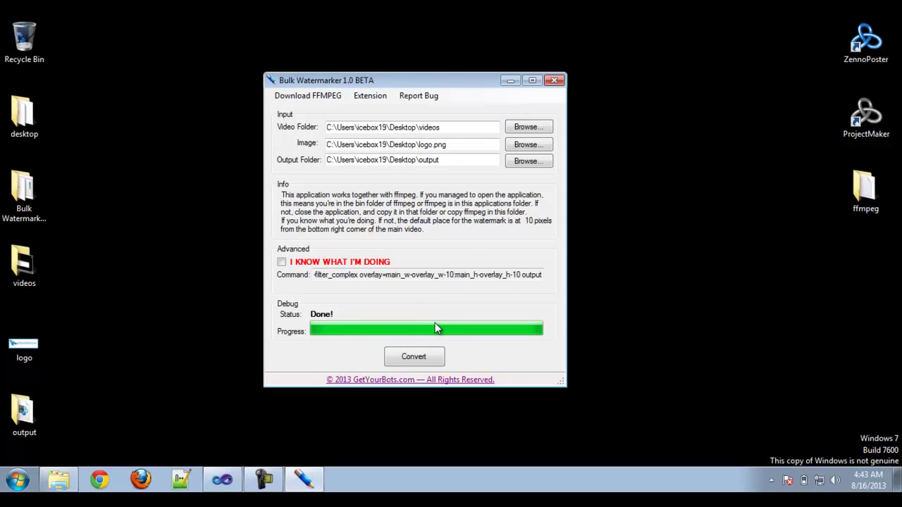
- Open the output folder and play the watermarked demo video in Windows Media Player
double_click(23, 412)
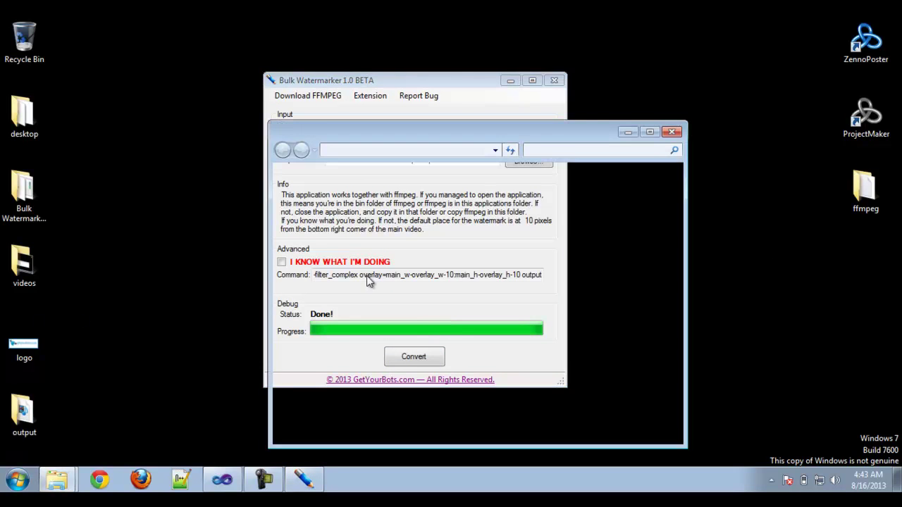
left_click(430, 229)
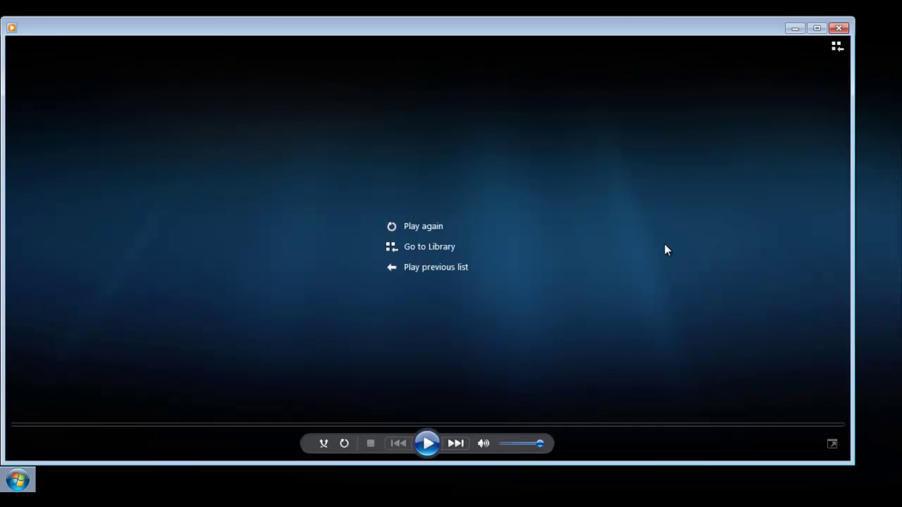
- Close the player and create a new subfolder named xzcz inside the videos folder
left_click(838, 27)
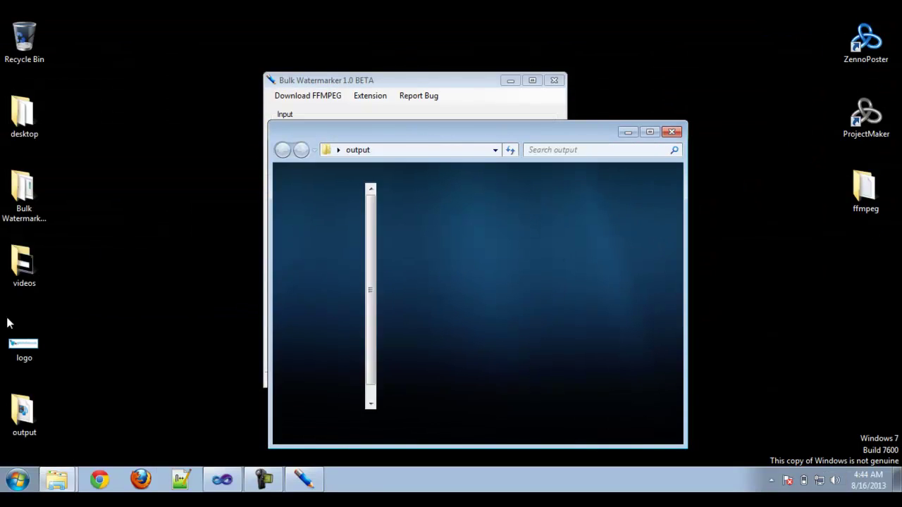
double_click(24, 284)
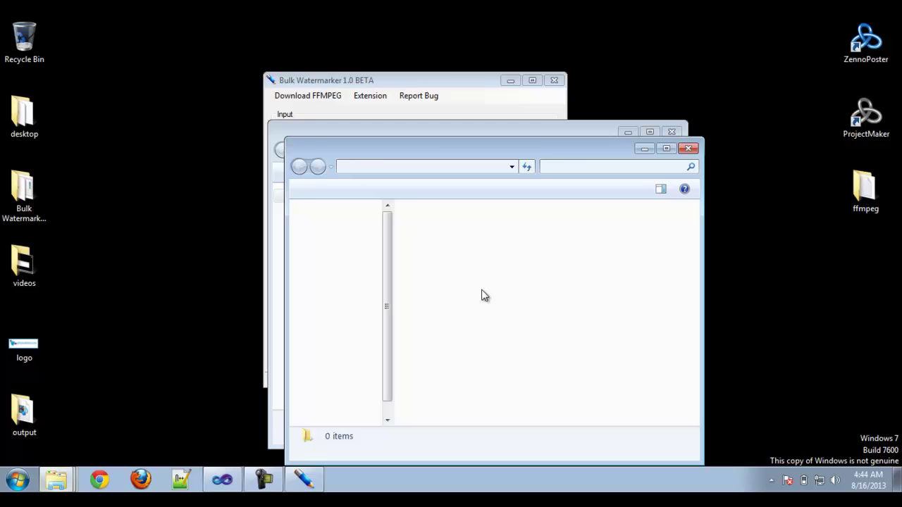
left_click(424, 225)
left_click(512, 301)
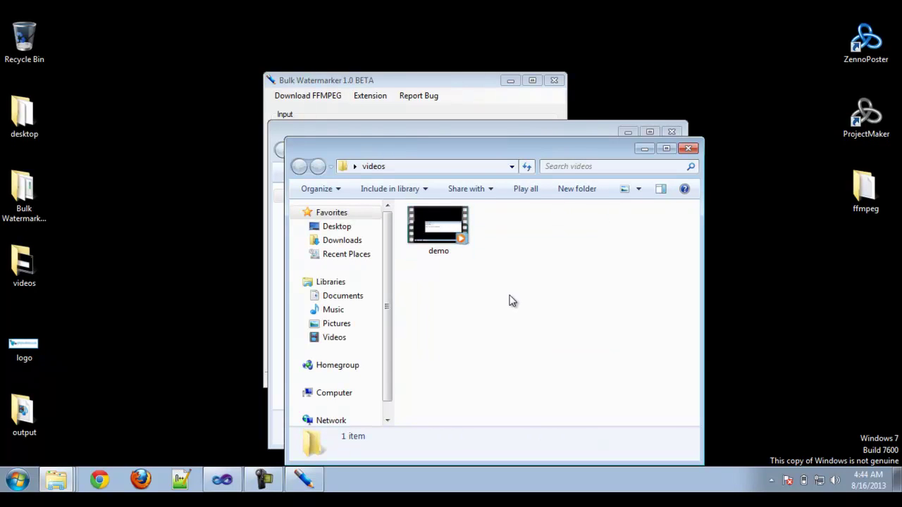
right_click(514, 335)
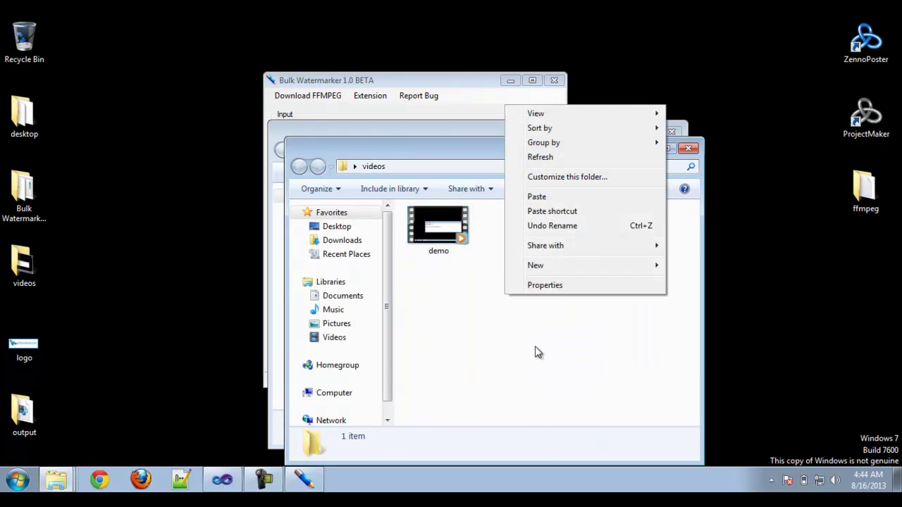
mouse_move(535, 265)
left_click(785, 38)
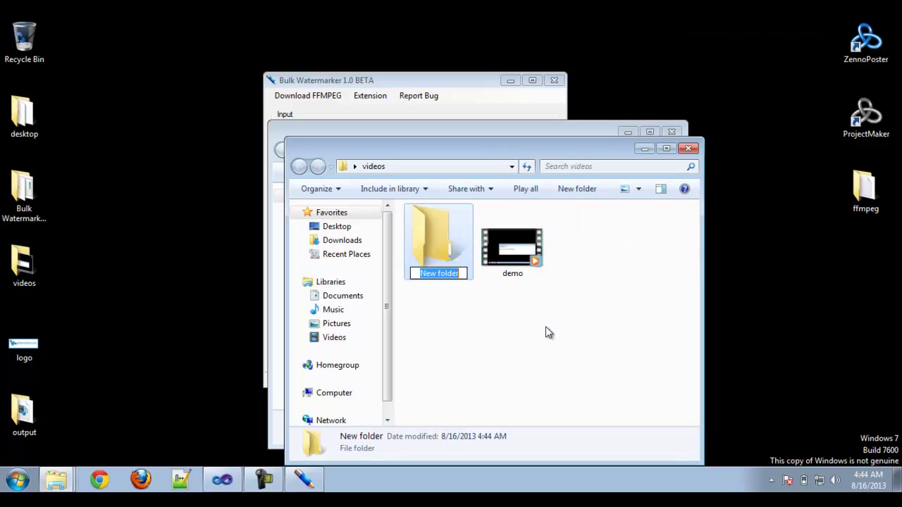
type("xzcz")
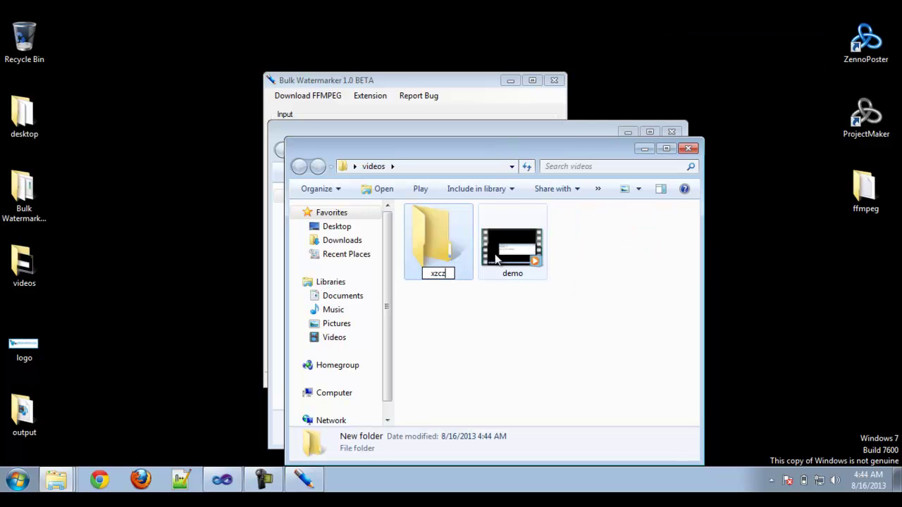
key("Return")
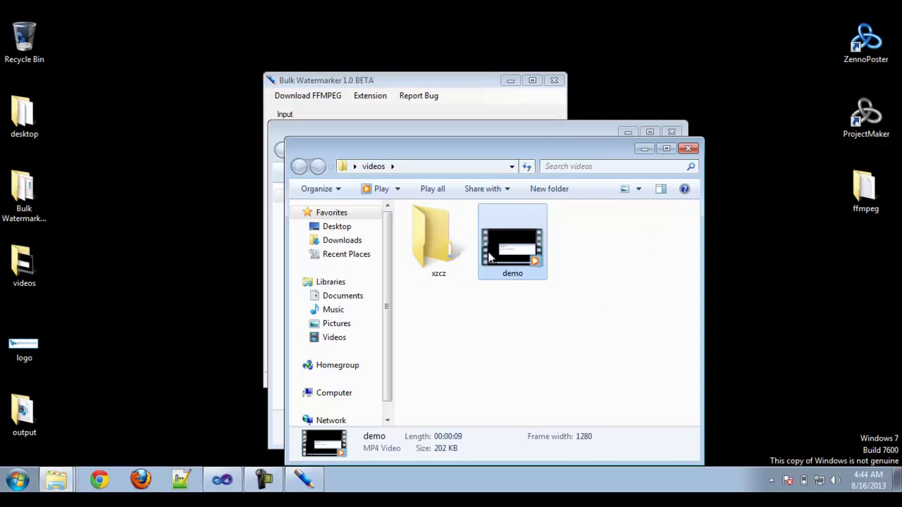
- Move the demo video into xzcz and rename it demo2
left_click_drag(497, 259, 438, 243)
double_click(439, 244)
key("F2")
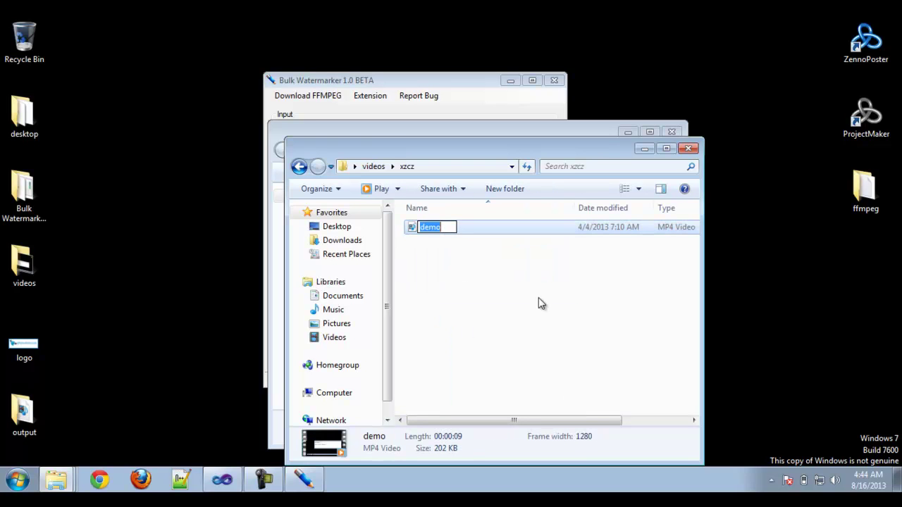
key("End")
type("2")
key("Return")
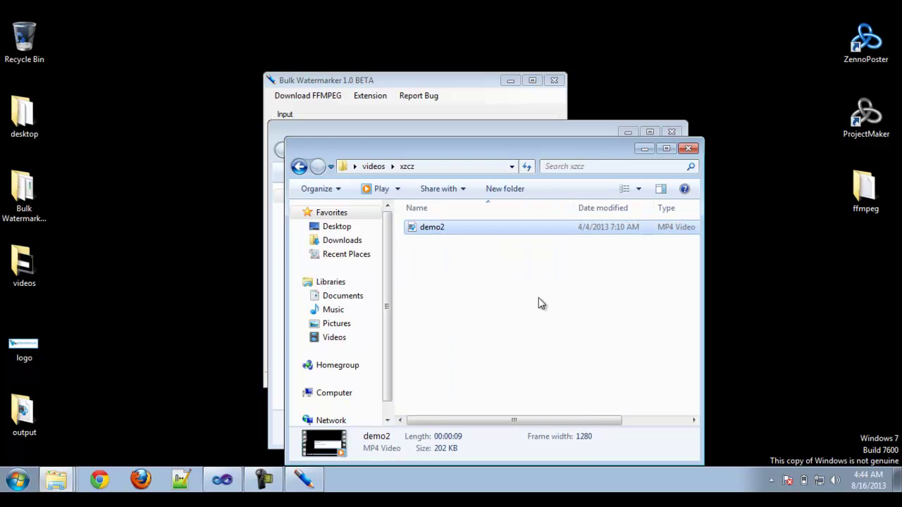
- Delete the old demo video from the output folder and minimize both Explorer windows
double_click(23, 412)
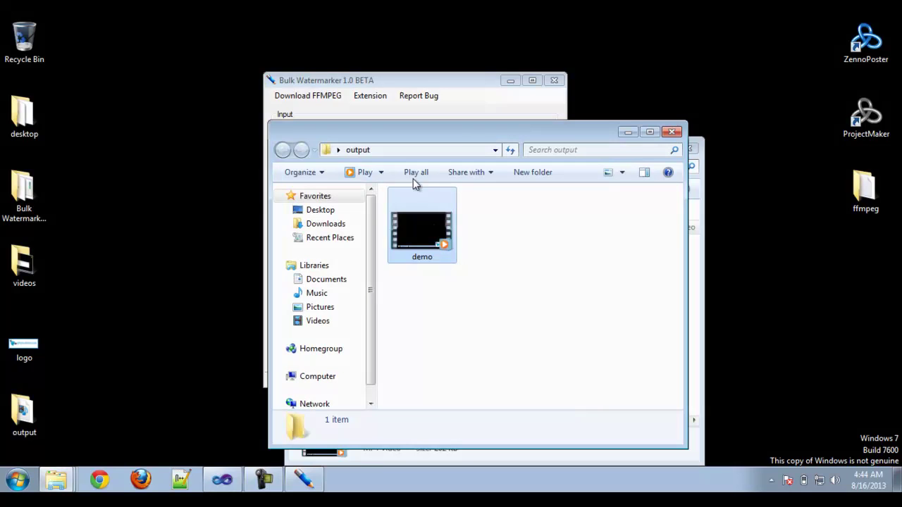
key("Delete")
key("Return")
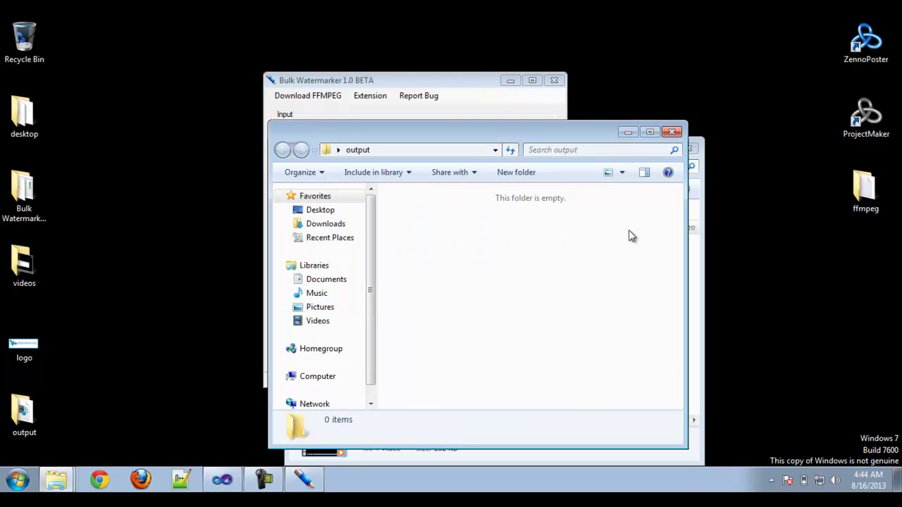
left_click(627, 133)
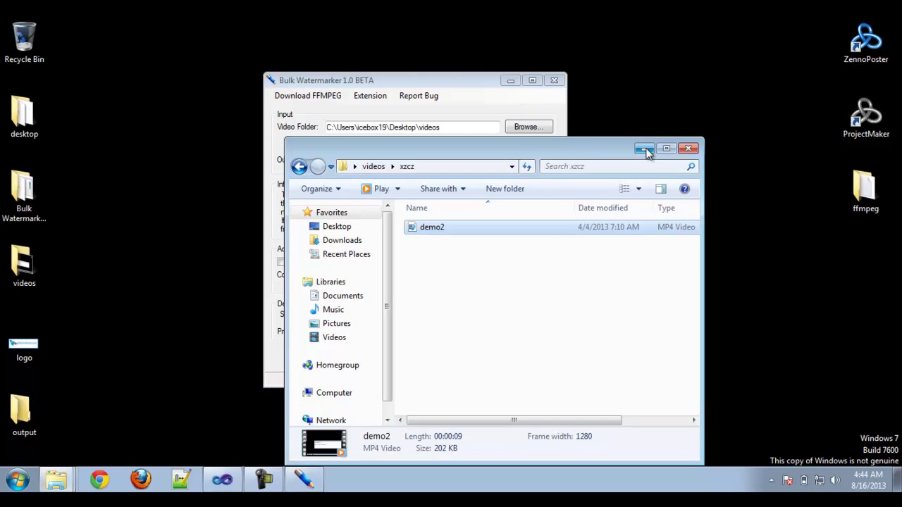
left_click(645, 150)
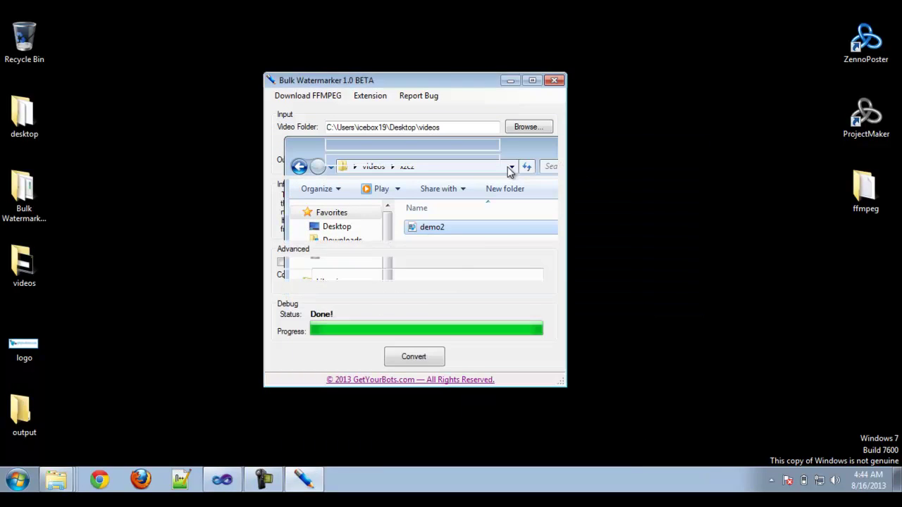
- Rerun the conversion on demo.mp4 and subfolder demo2.mp4, then dismiss the Done message
left_click(427, 357)
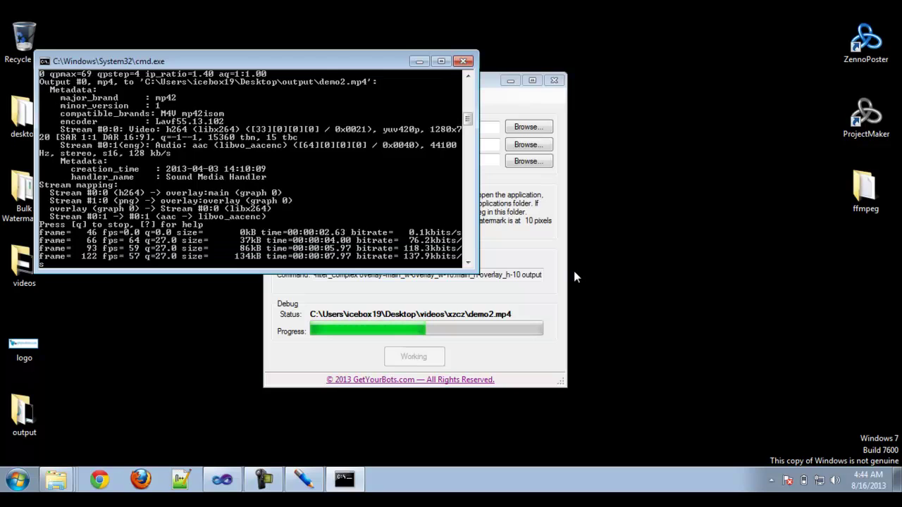
left_click(463, 292)
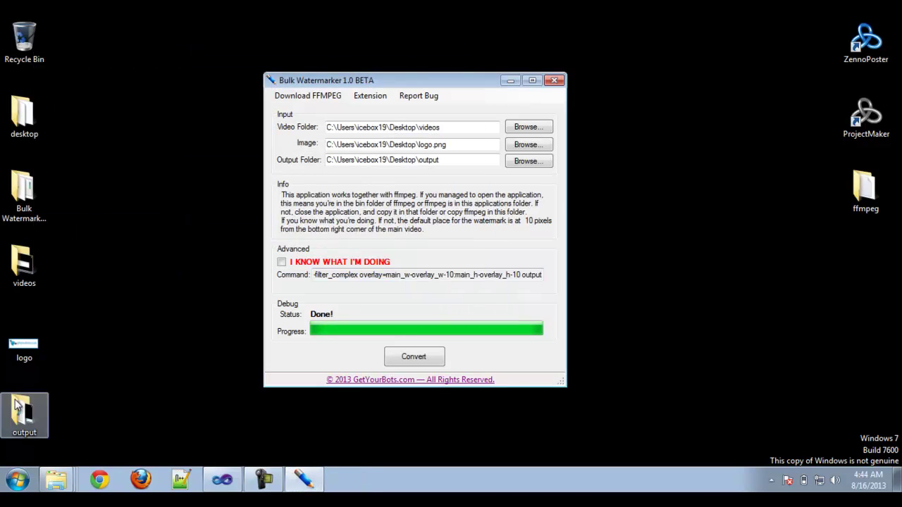
- Play demo2 from the output folder to check the getyourbots.com logo, then close everything
double_click(24, 416)
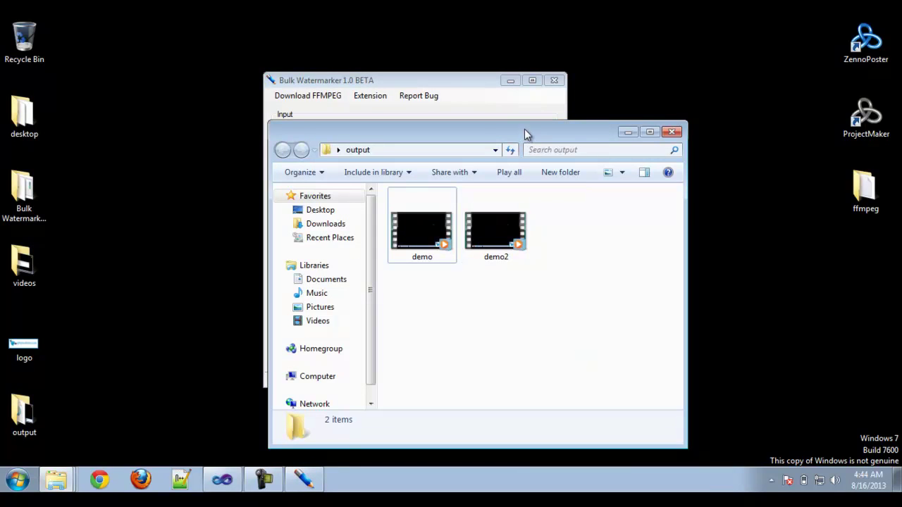
left_click_drag(527, 135, 460, 95)
double_click(420, 188)
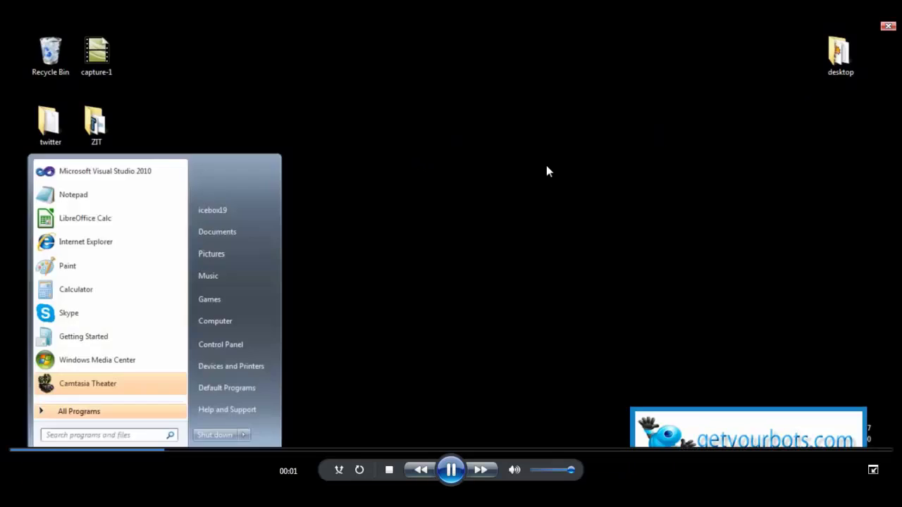
left_click(838, 28)
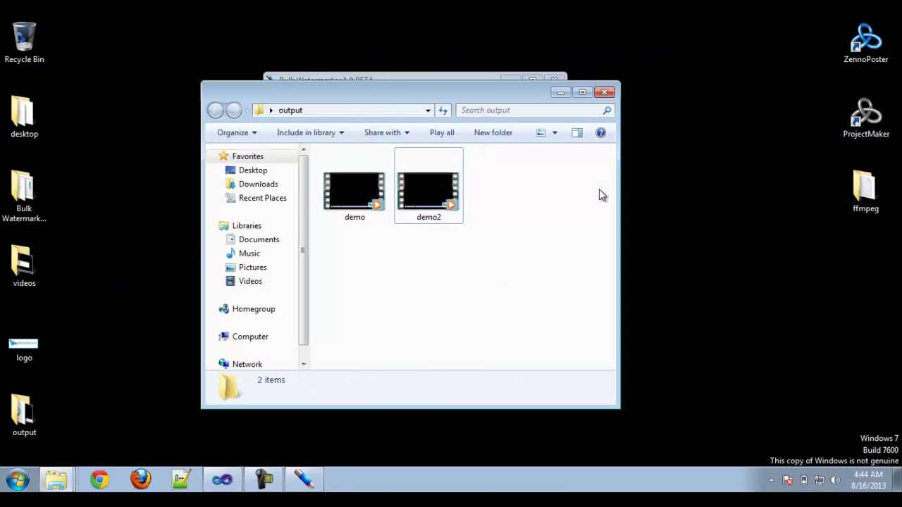
left_click(436, 258)
left_click(605, 91)
- Reposition the watermarker window and use Report Bug to open the getyourbots.com contact page
left_click_drag(472, 83, 490, 87)
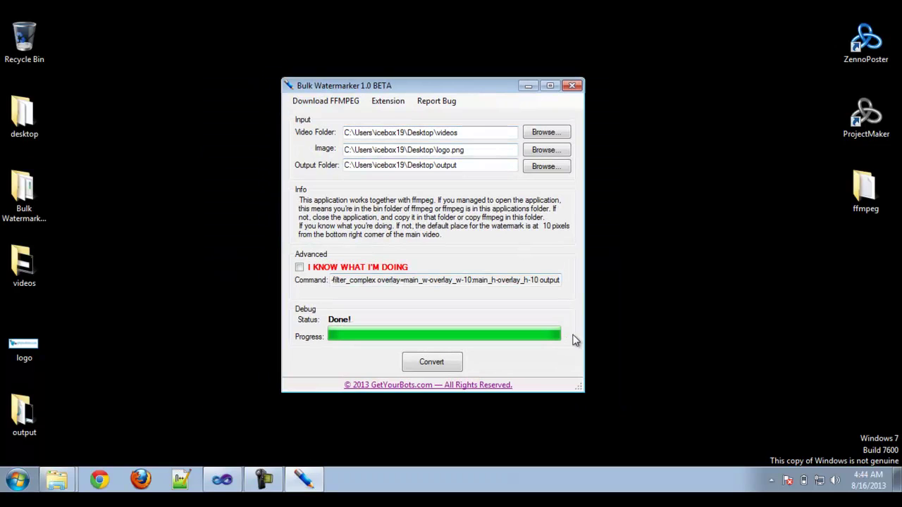
mouse_move(730, 211)
left_mouse_down()
mouse_move(263, 429)
mouse_move(681, 62)
mouse_move(207, 421)
mouse_move(704, 58)
left_mouse_up()
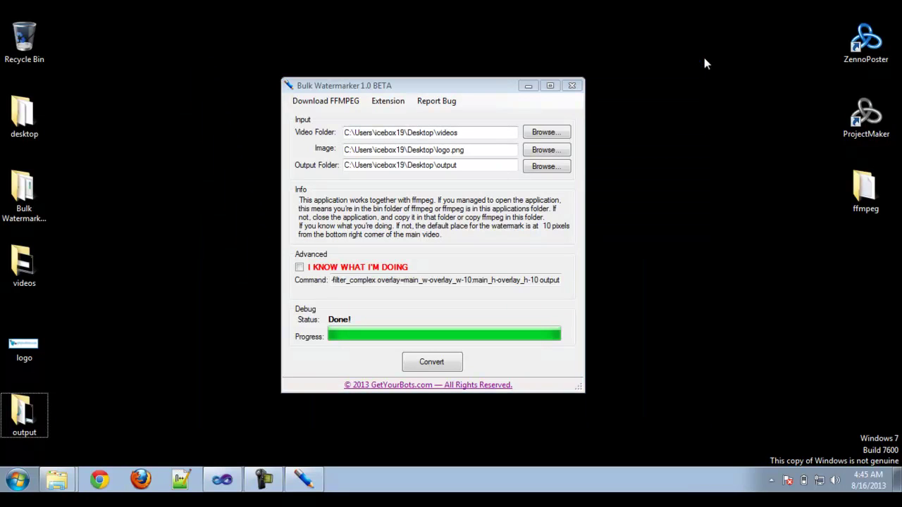
left_click_drag(485, 84, 479, 89)
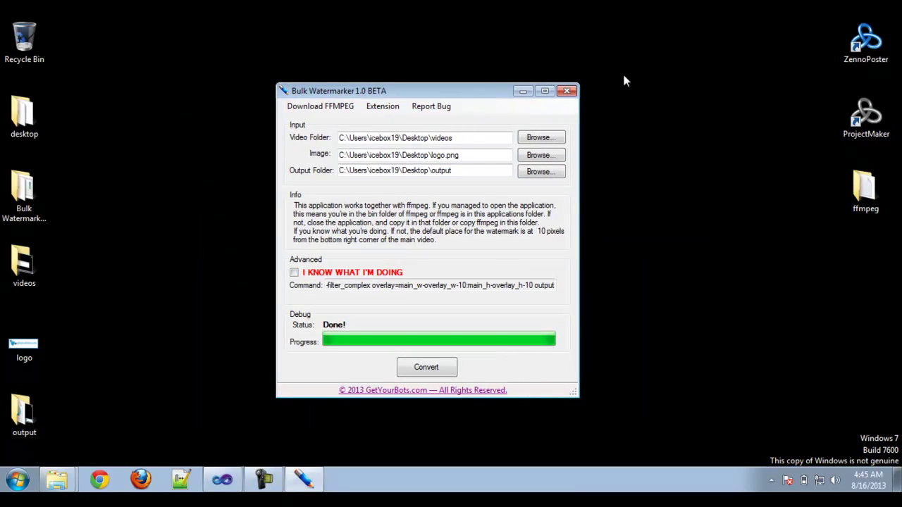
mouse_move(660, 55)
left_mouse_down()
mouse_move(242, 420)
mouse_move(656, 60)
left_mouse_up()
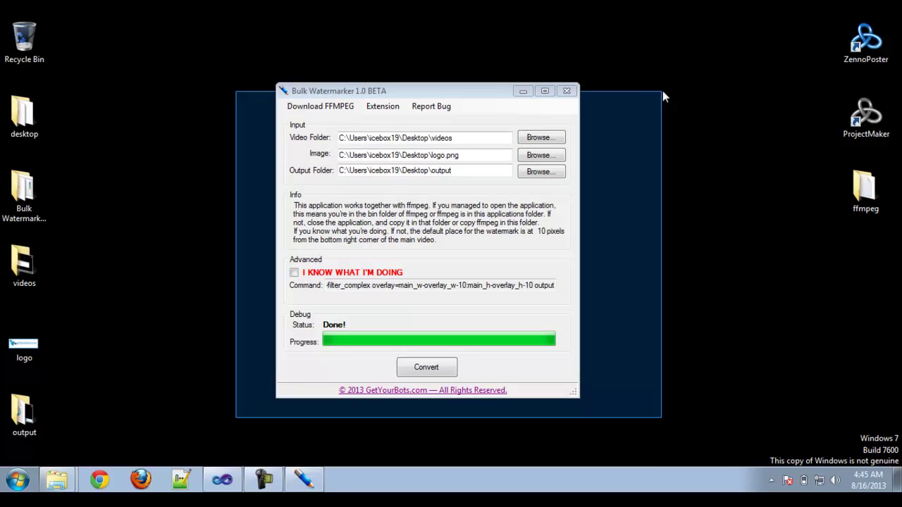
left_click(434, 120)
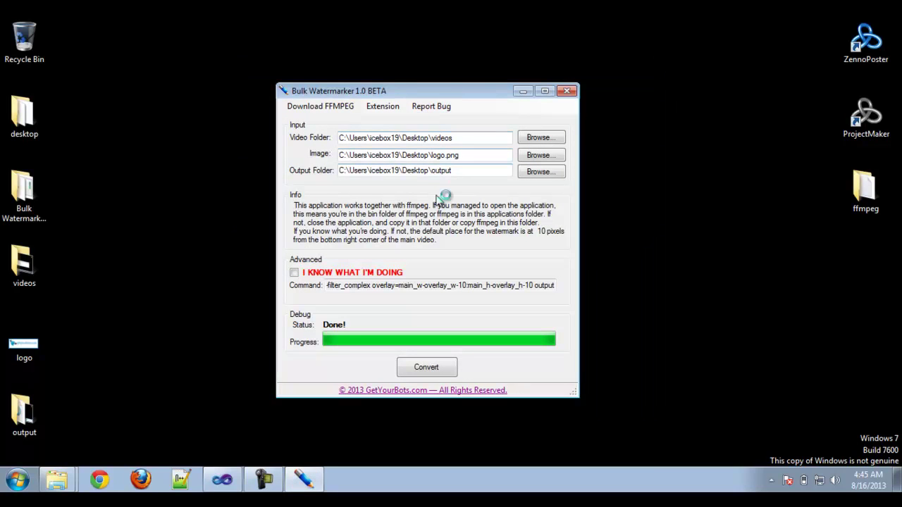
left_click(432, 107)
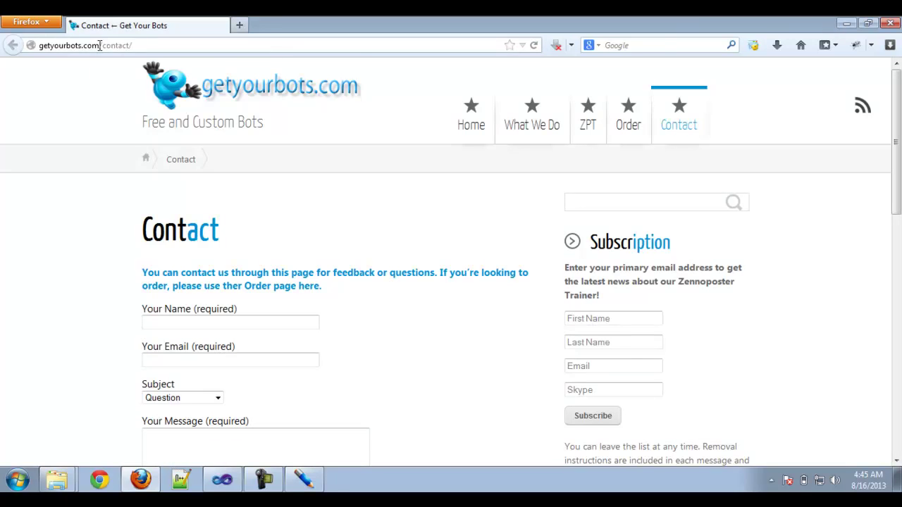
- Strip /contact/ from the address to load the getyourbots.com home page, scroll, then close Firefox
left_click_drag(100, 45, 368, 43)
key("BackSpace")
key("Return")
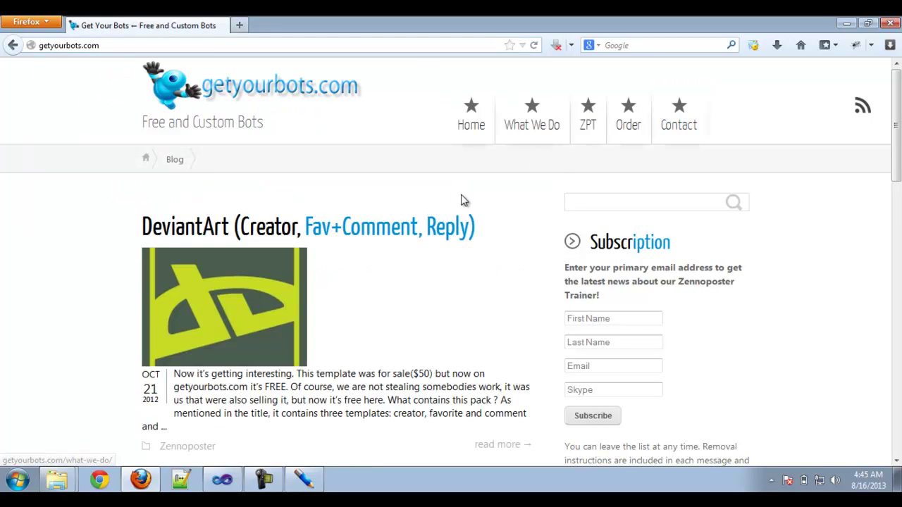
mouse_move(896, 109)
left_mouse_down()
mouse_move(896, 303)
mouse_move(899, 77)
left_mouse_up()
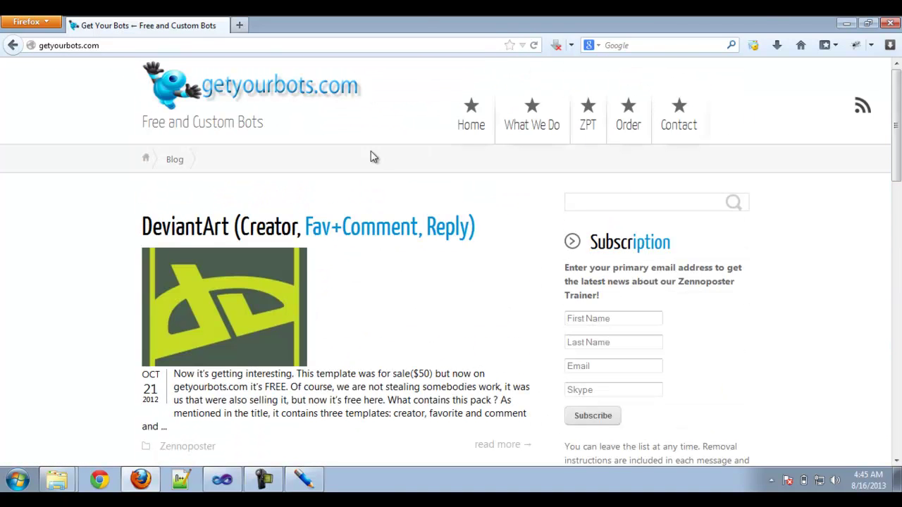
left_click(890, 24)
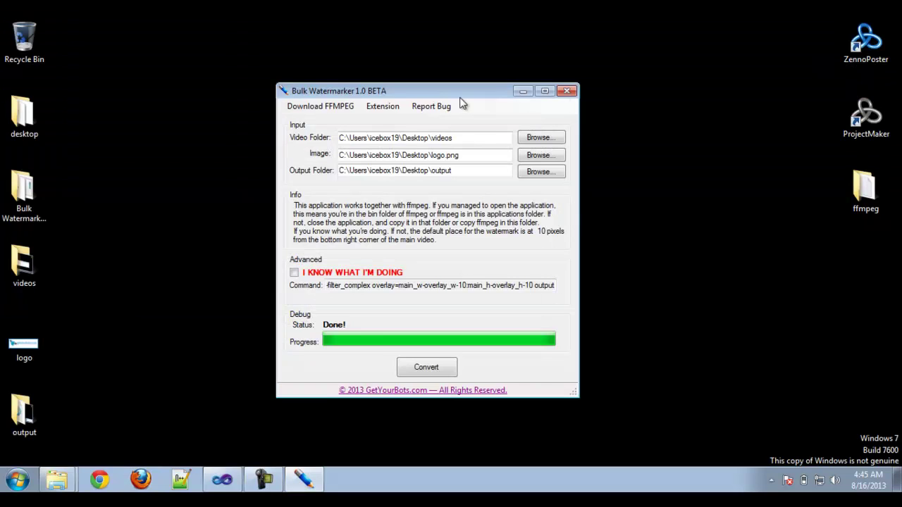
left_click_drag(459, 96, 451, 93)
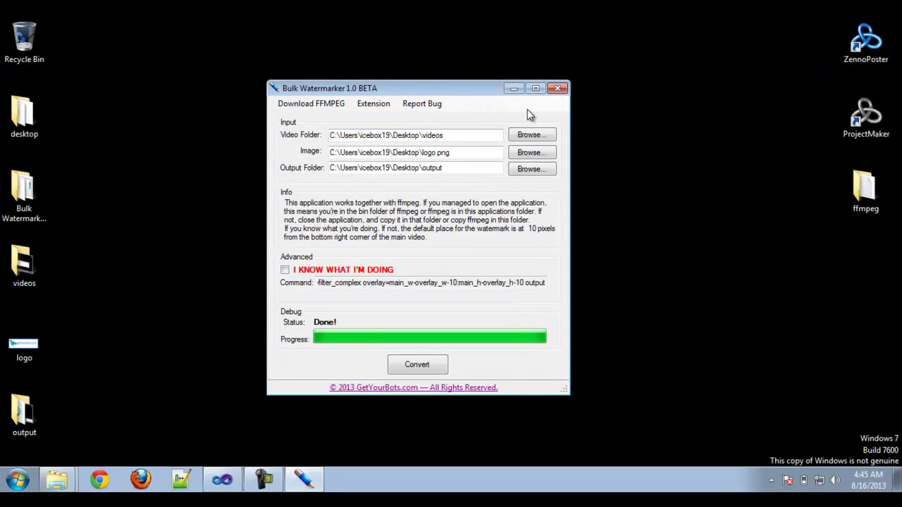